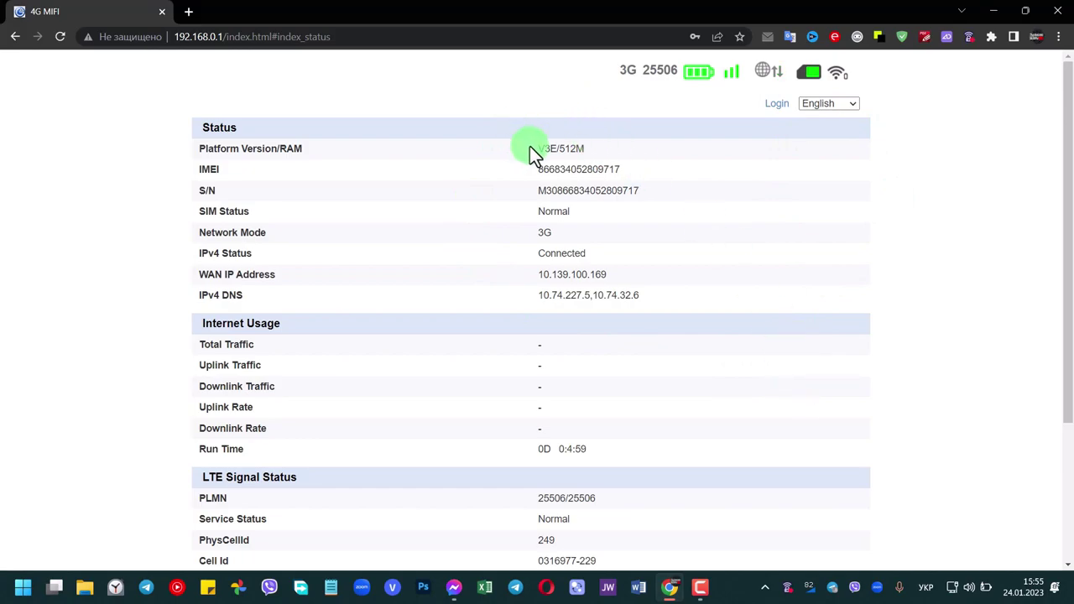
{"action": "left_click_drag", "start_coordinate": [538, 232], "coordinate": [529, 252]}
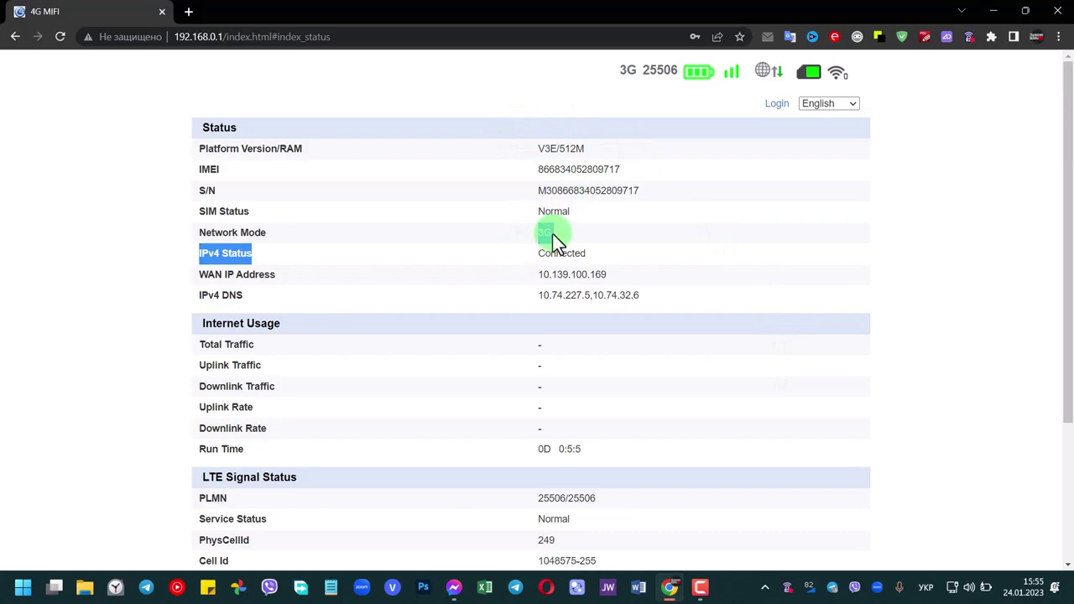
{"action": "left_click", "coordinate": [553, 235]}
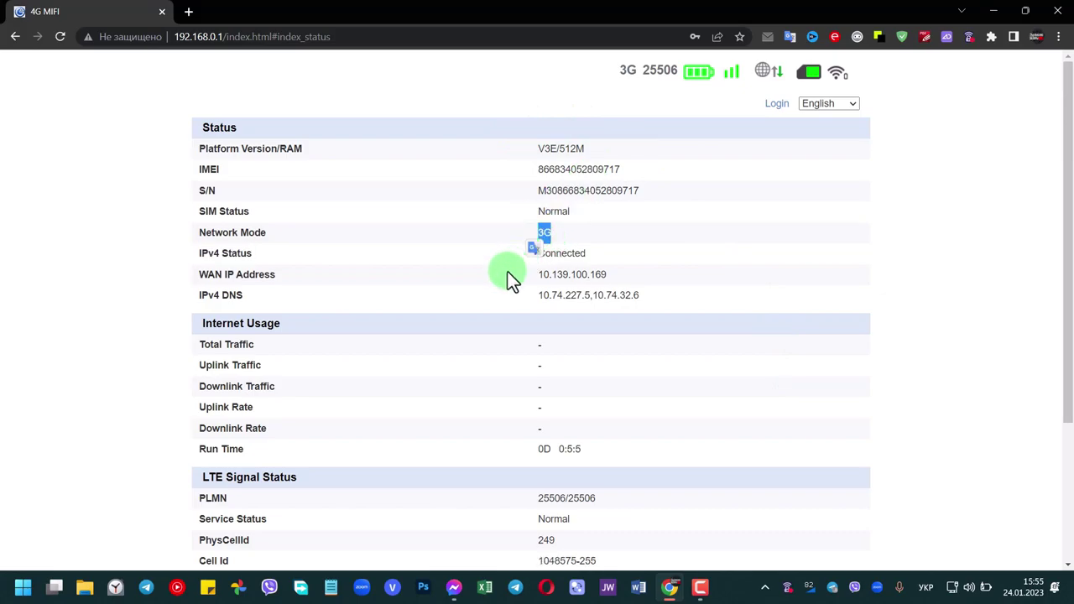
{"action": "left_click_drag", "start_coordinate": [537, 252], "coordinate": [589, 255]}
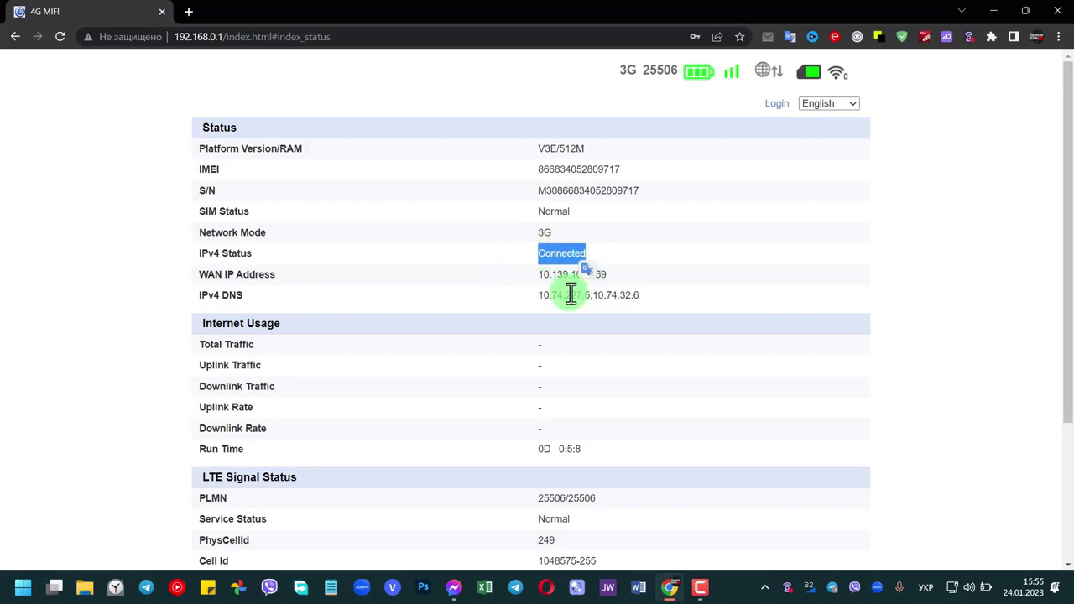
{"action": "scroll", "coordinate": [579, 403], "scroll_direction": "down", "scroll_amount": 2}
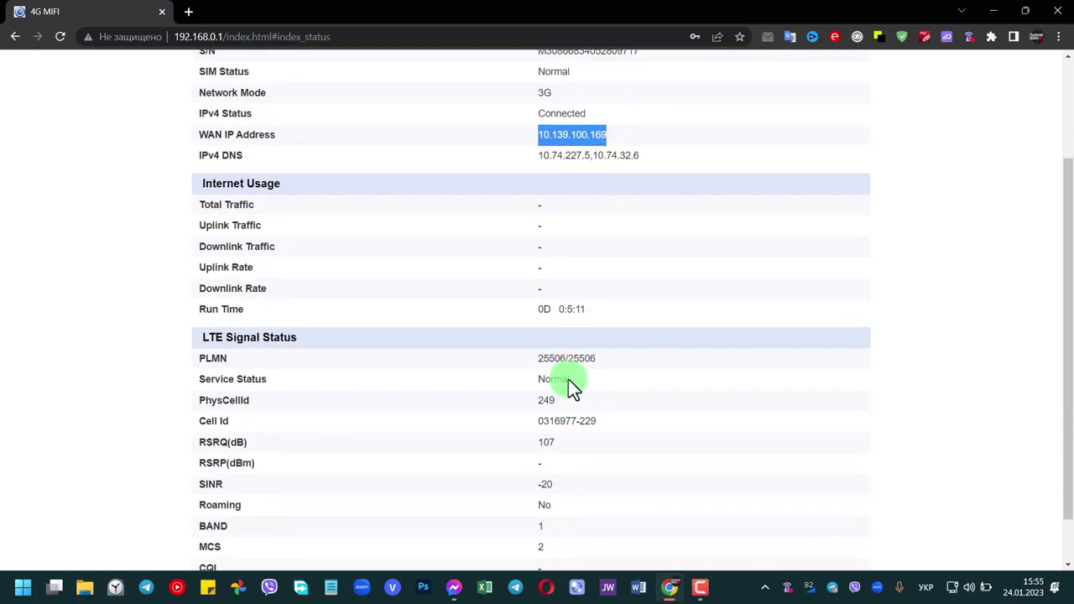
{"action": "left_click_drag", "start_coordinate": [566, 308], "coordinate": [589, 307]}
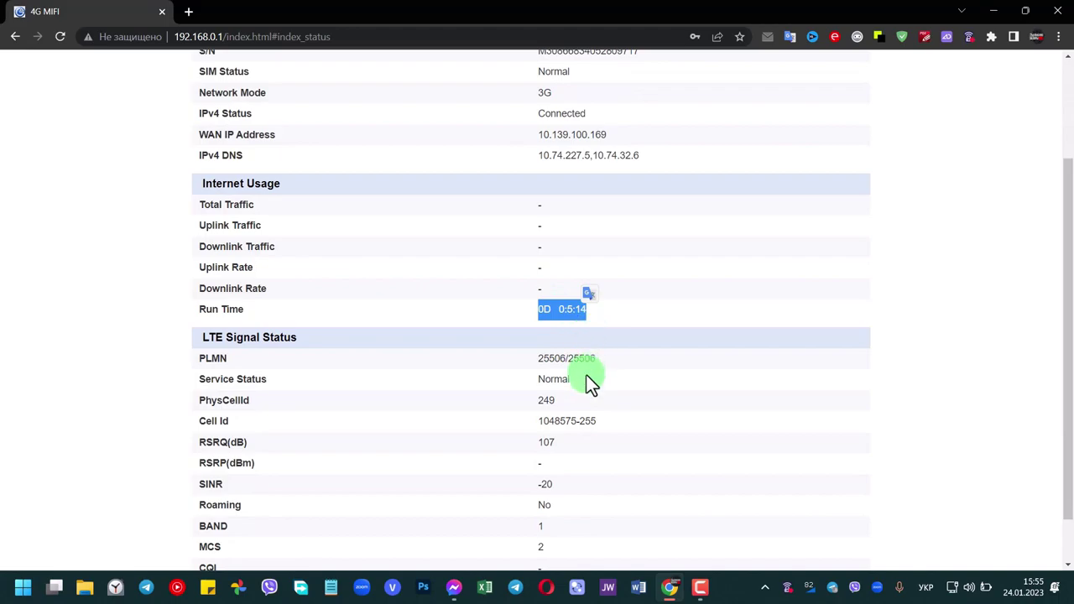
{"action": "scroll", "coordinate": [587, 381], "scroll_direction": "down", "scroll_amount": 1}
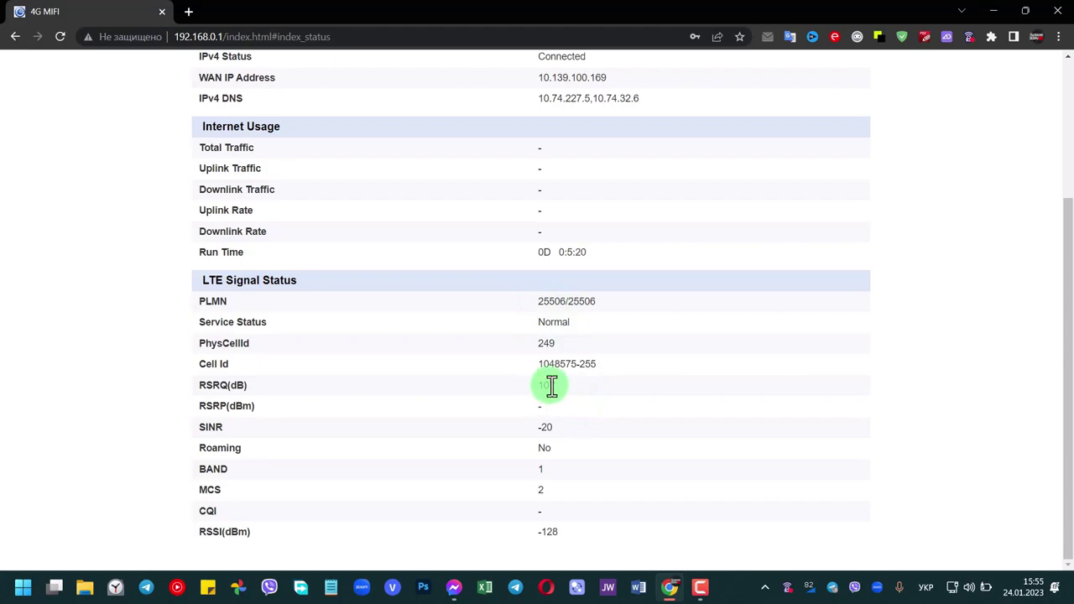
{"action": "scroll", "coordinate": [654, 326], "scroll_direction": "up", "scroll_amount": 4}
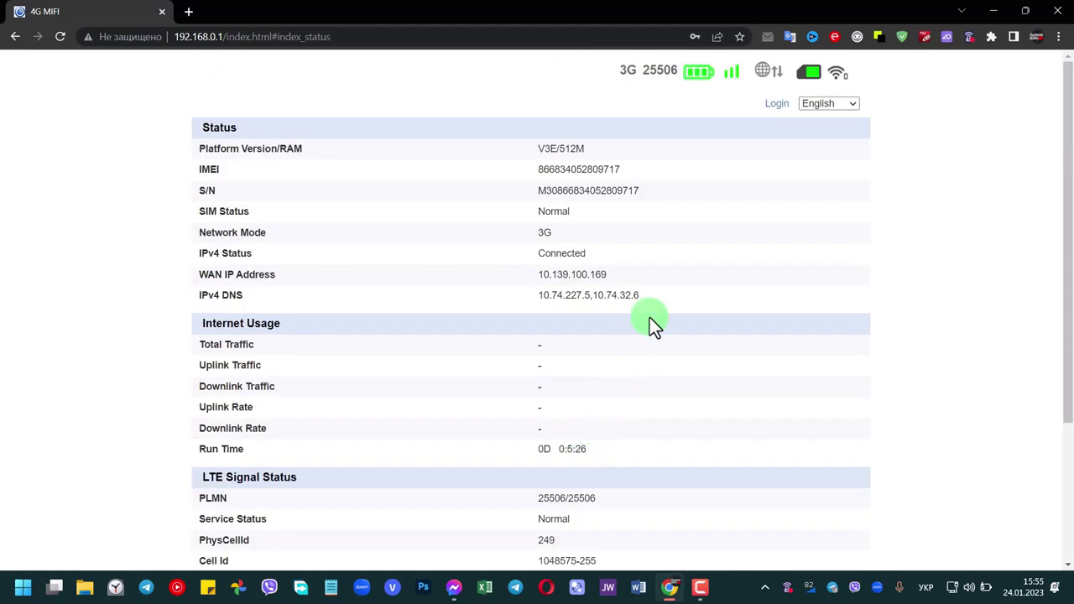
Step: Sign in to the router admin with the account credentials to reach the Home dashboard
{"action": "left_click", "coordinate": [767, 104]}
{"action": "type", "text": "admin"}
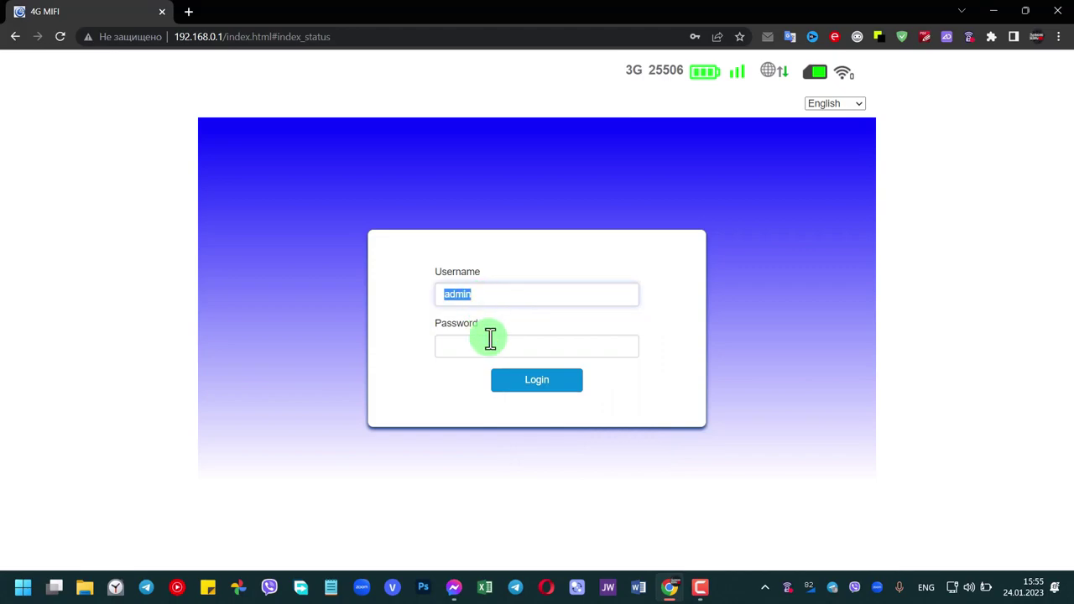
{"action": "key", "text": "Return"}
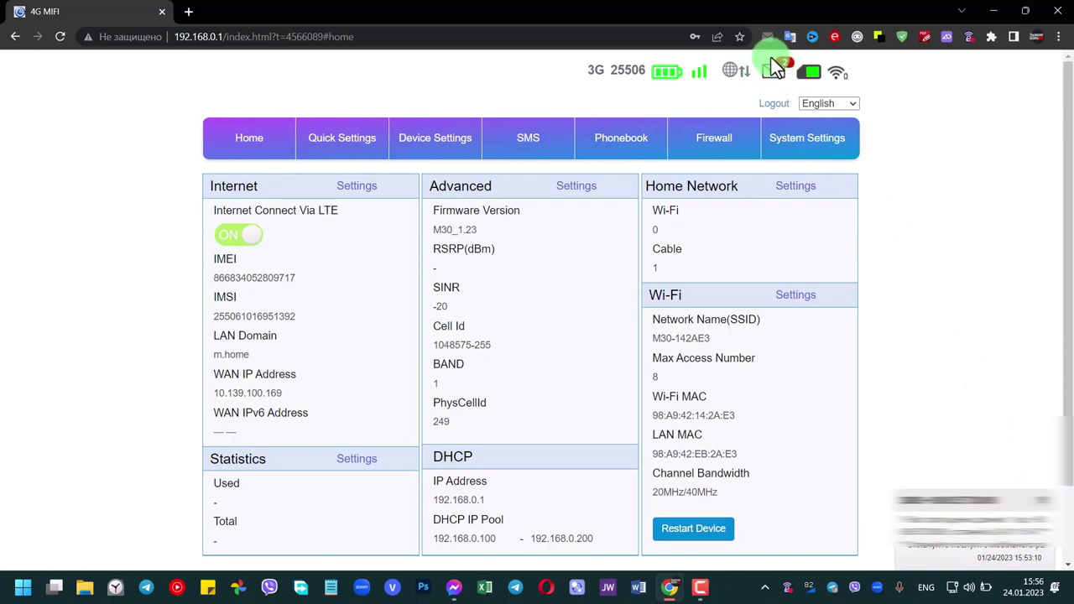
Step: Keep the interface language at English and translate the whole page into Russian with Google Translate
{"action": "left_click", "coordinate": [825, 104]}
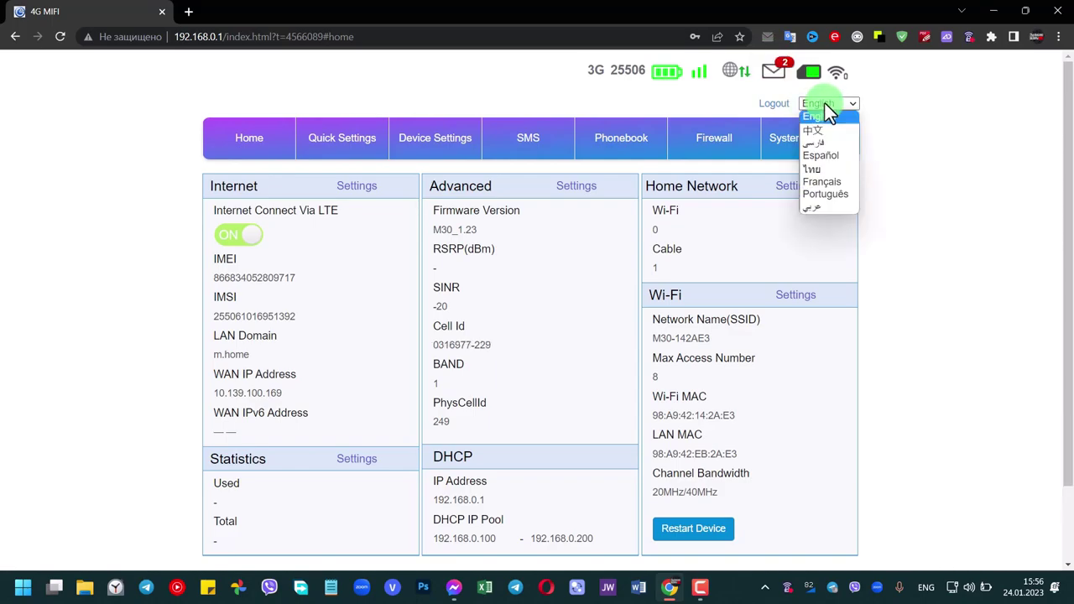
{"action": "left_click", "coordinate": [827, 208]}
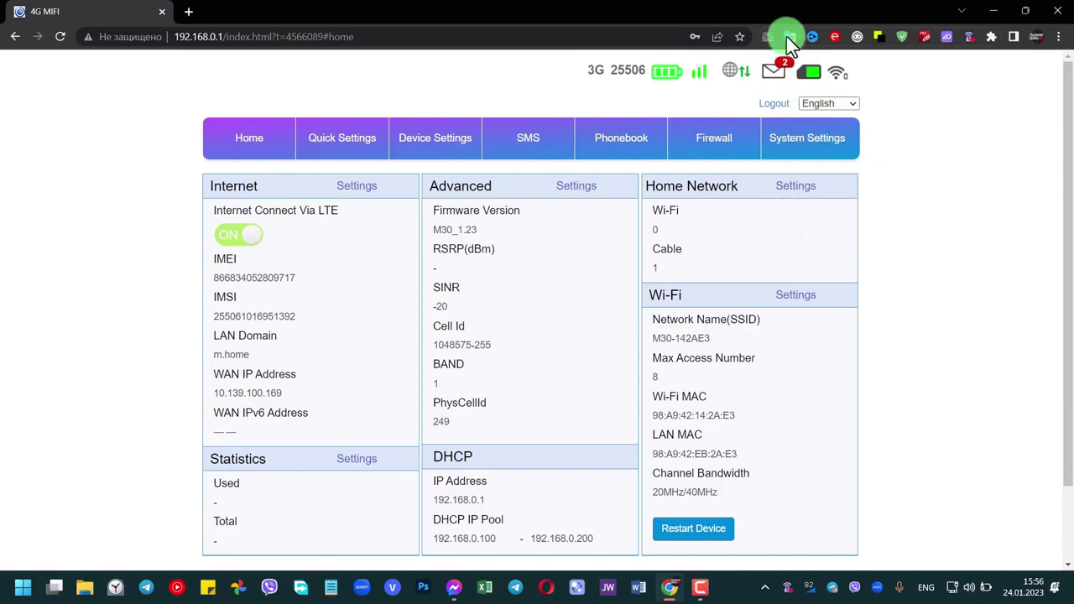
{"action": "left_click", "coordinate": [788, 37]}
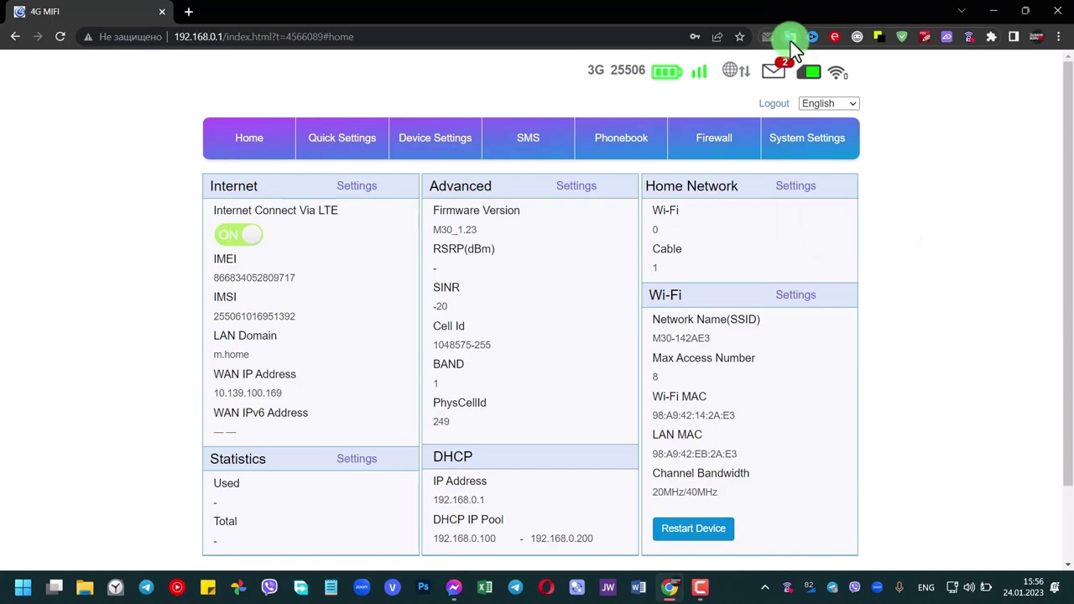
Step: Review the Home dashboard, including DHCP at 192.168.0.1 handing out 192.168.0.100–192.168.0.200
{"action": "left_click", "coordinate": [259, 168]}
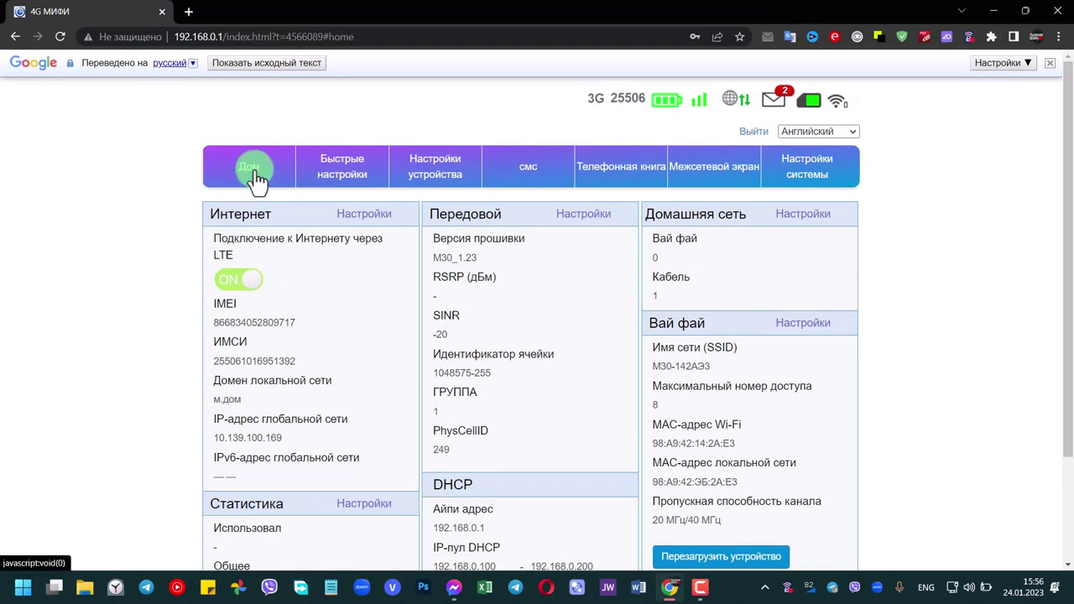
{"action": "left_click", "coordinate": [355, 171]}
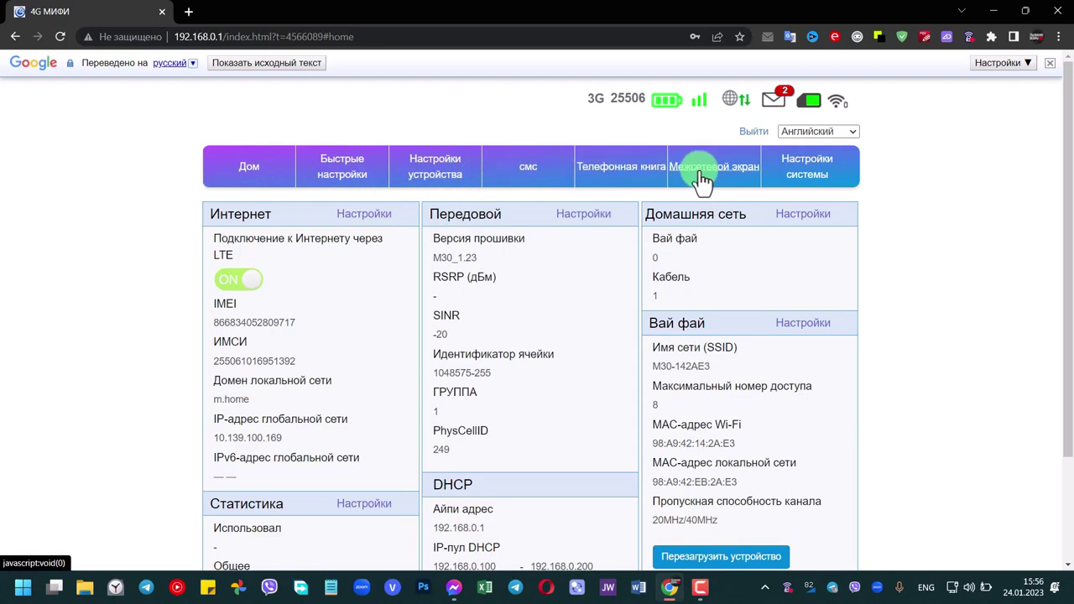
{"action": "mouse_move", "coordinate": [702, 179]}
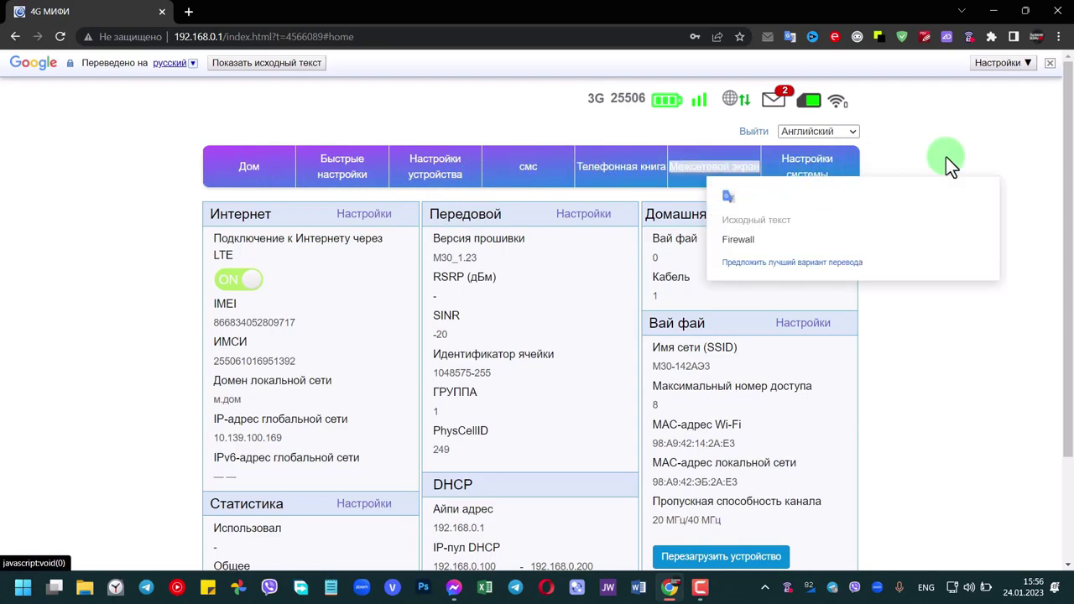
{"action": "scroll", "coordinate": [953, 161], "scroll_direction": "down", "scroll_amount": 1}
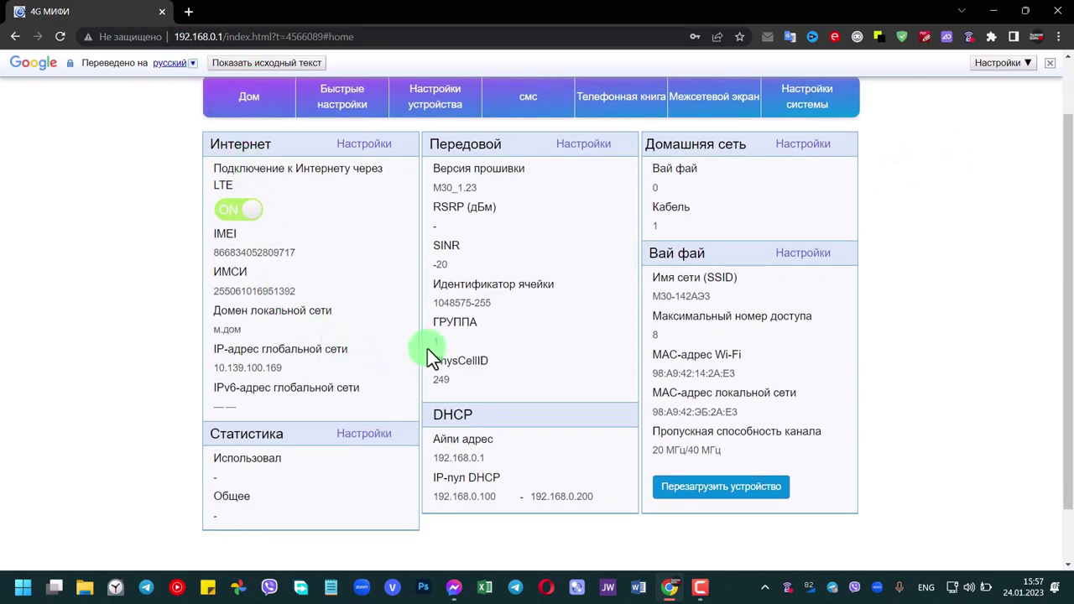
Step: Toggle LTE internet off and back on, then open Quick Settings at the SSID M30-142AE3 step
{"action": "left_click", "coordinate": [232, 220]}
{"action": "left_click", "coordinate": [249, 218]}
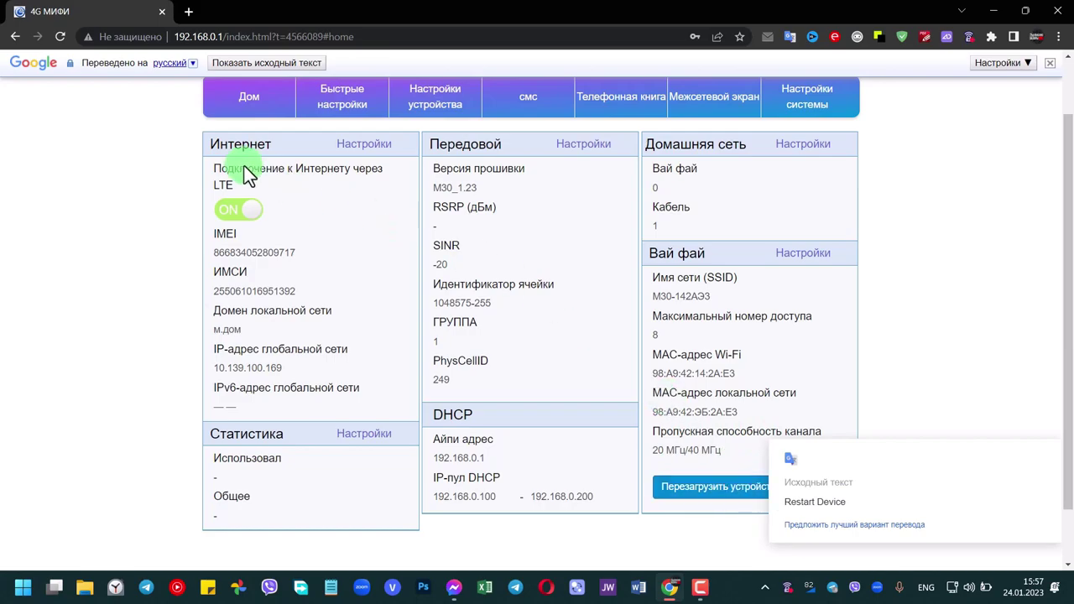
{"action": "left_click", "coordinate": [349, 101]}
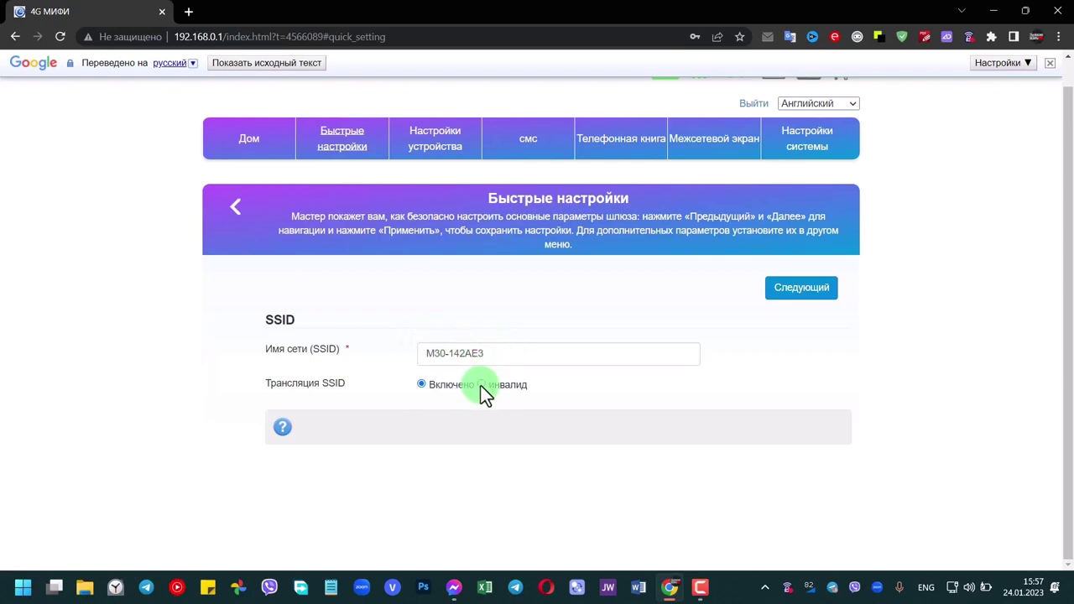
Step: On the security step, keep WPA2-PSK(AES) and briefly show then hide the Wi-Fi passphrase
{"action": "left_click", "coordinate": [791, 294]}
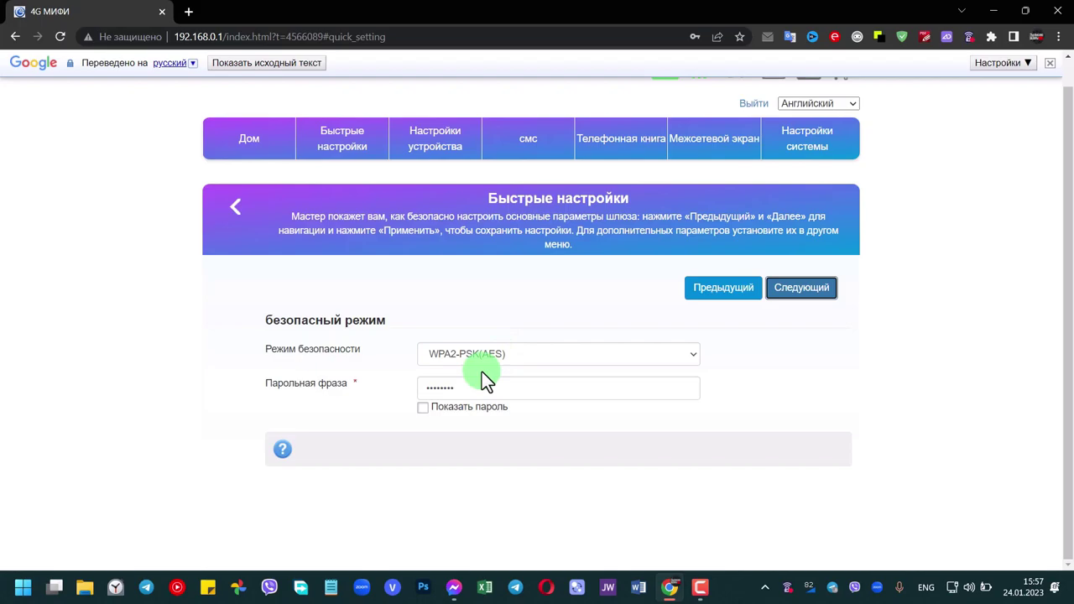
{"action": "left_click", "coordinate": [618, 357]}
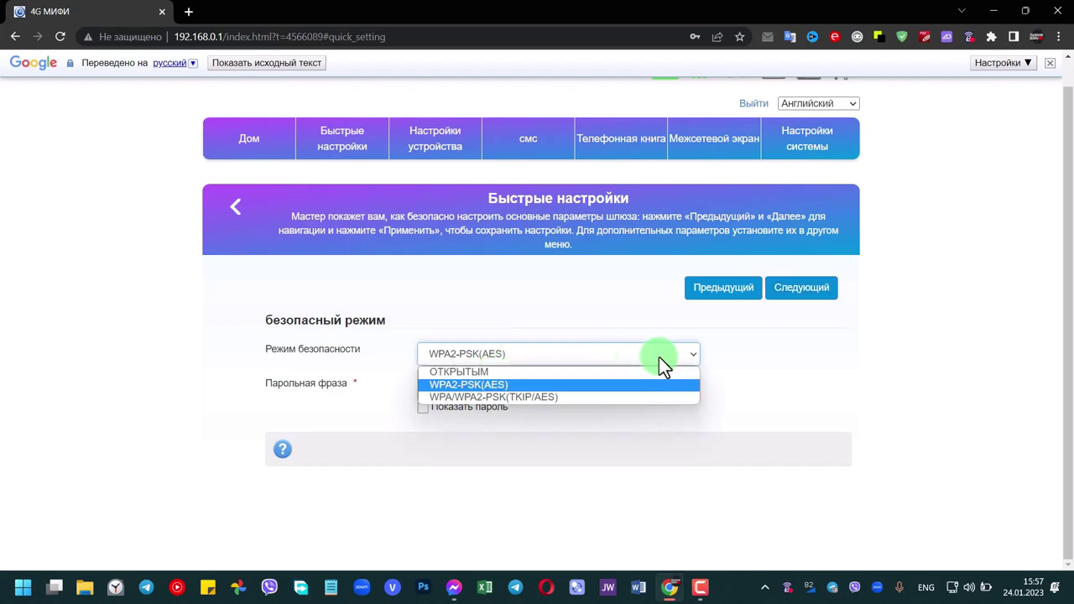
{"action": "left_click", "coordinate": [893, 373]}
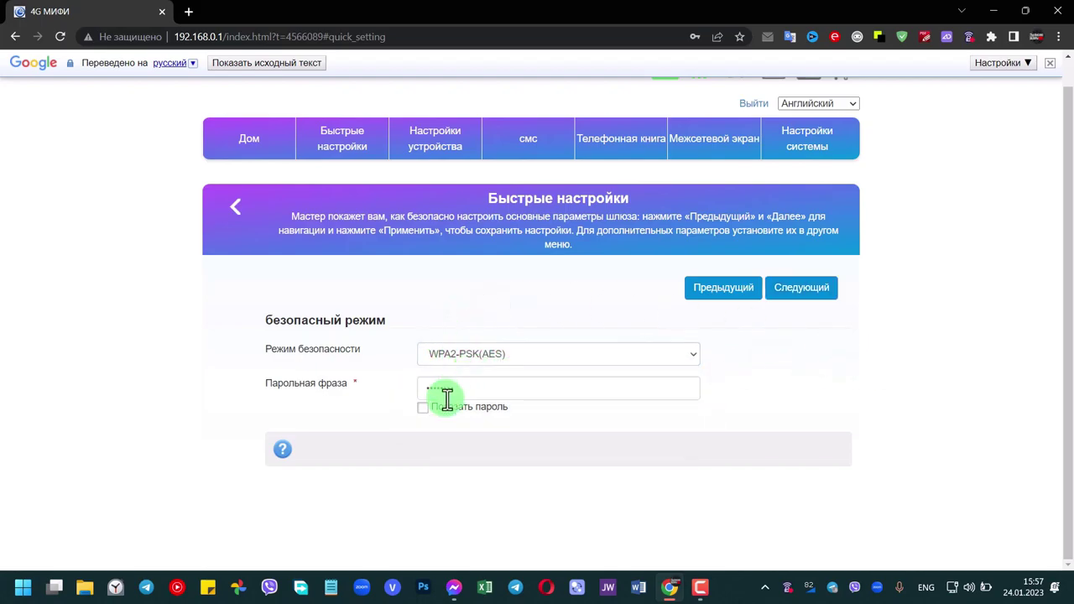
{"action": "left_click", "coordinate": [422, 409]}
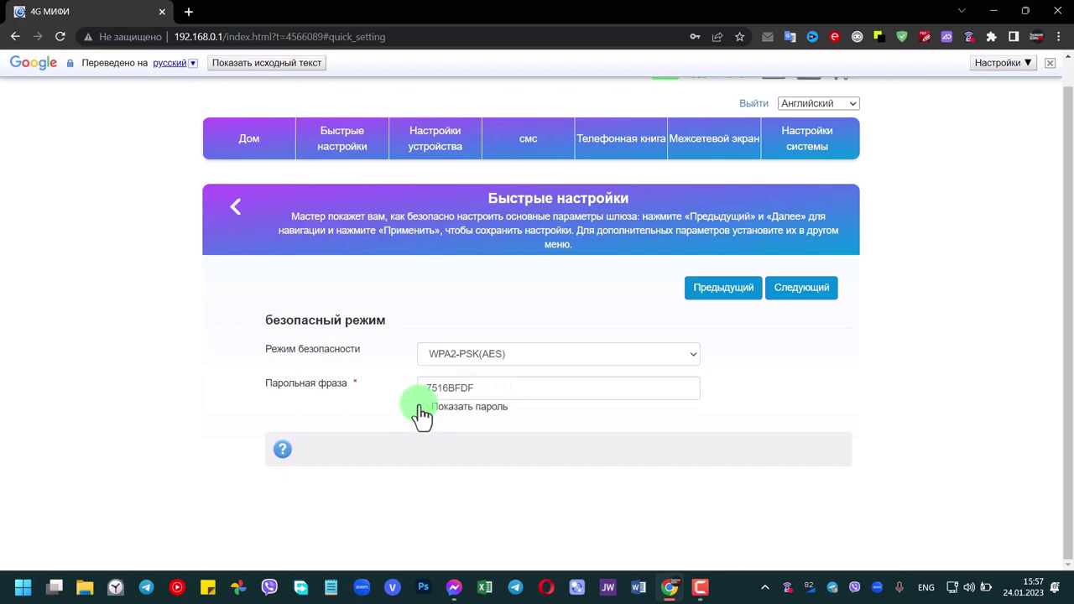
{"action": "left_click", "coordinate": [422, 408]}
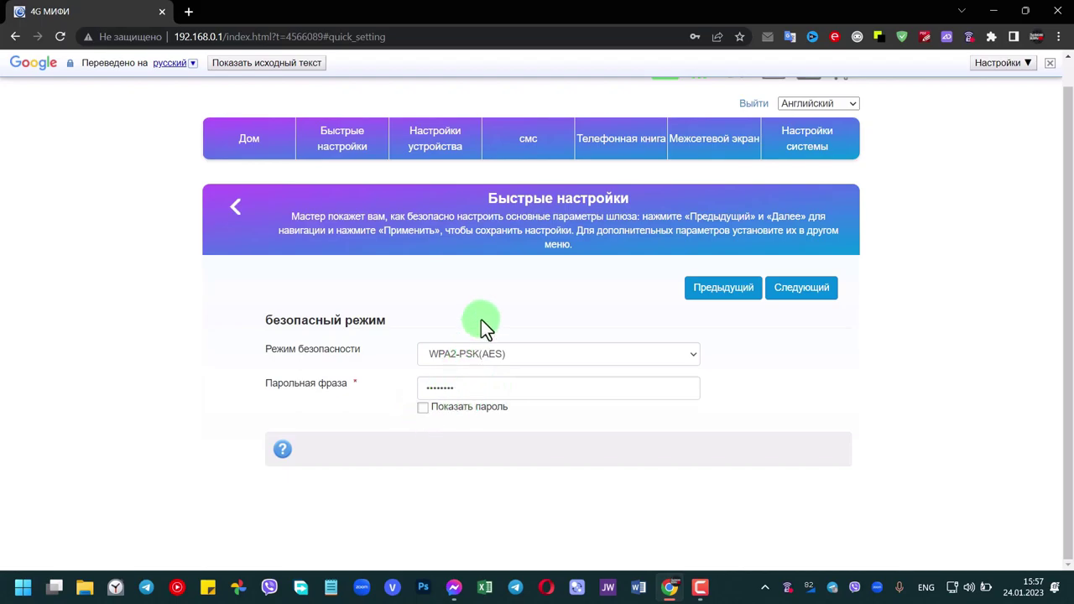
Step: Advance to the wizard summary, then exit to the device settings section
{"action": "left_click", "coordinate": [810, 288]}
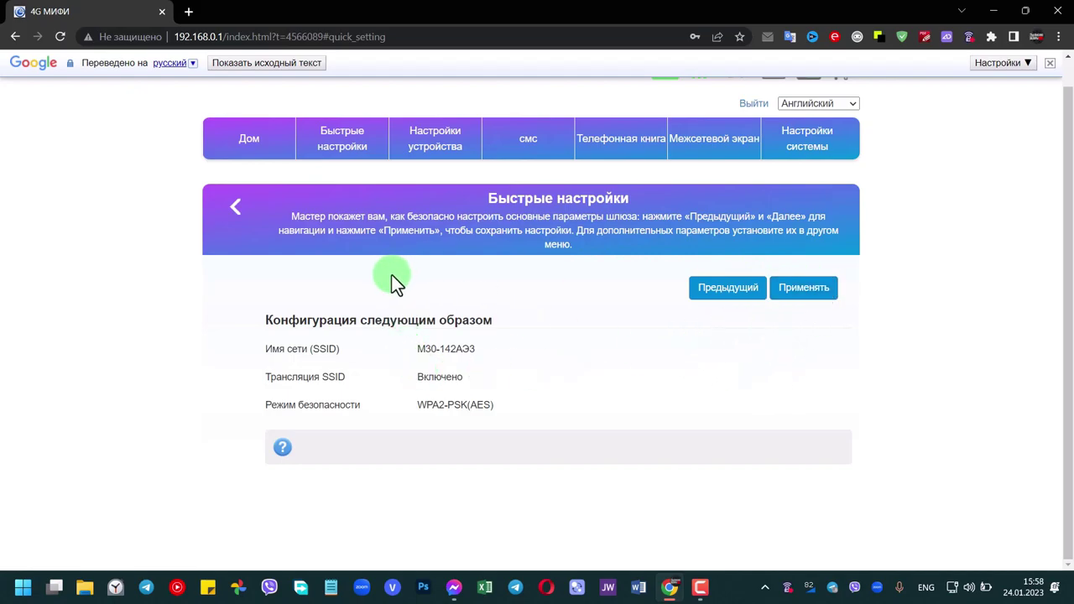
{"action": "left_click", "coordinate": [233, 207]}
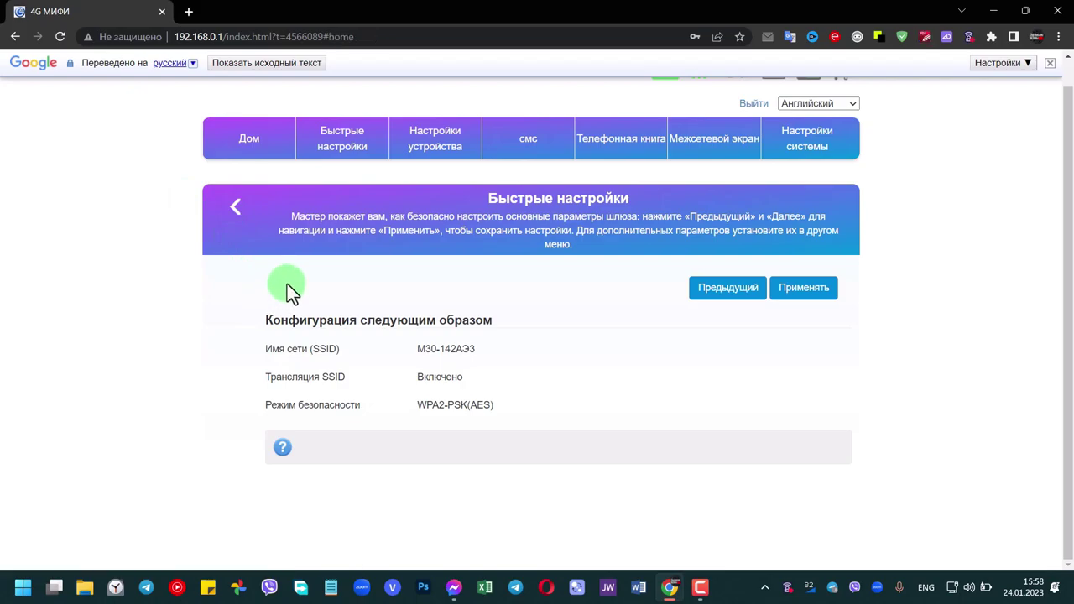
{"action": "left_click", "coordinate": [435, 141]}
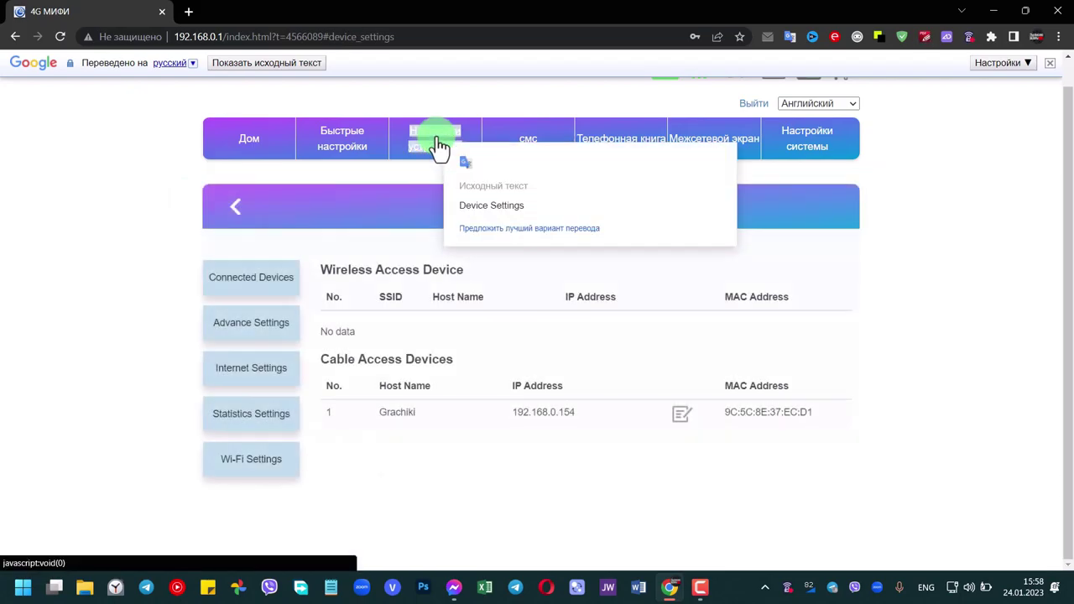
Step: Look at the connected devices list, then return and open the advanced settings DHCP page
{"action": "left_click", "coordinate": [242, 285]}
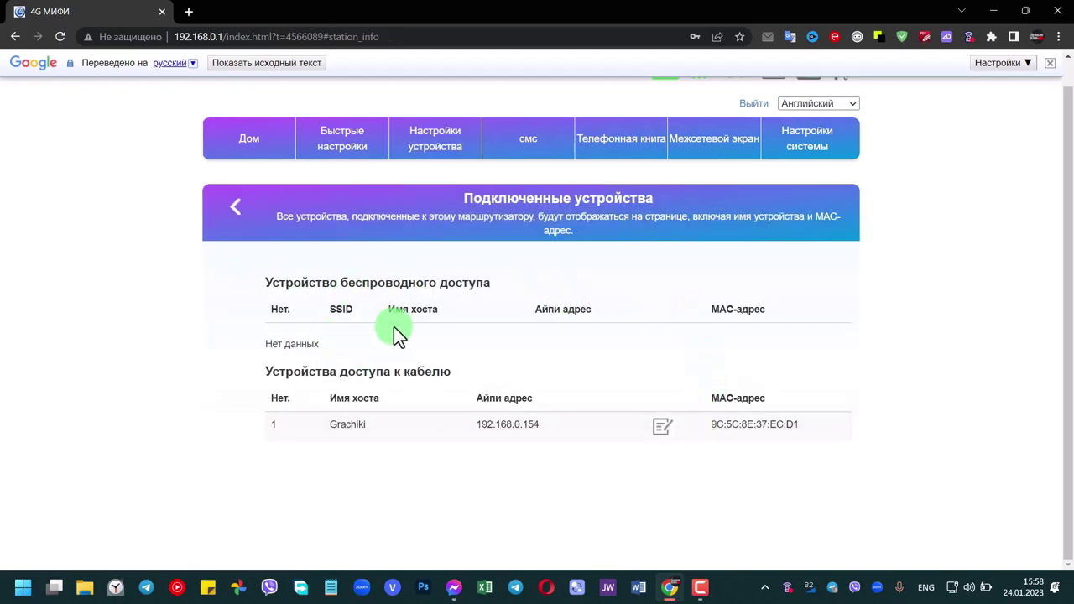
{"action": "left_click", "coordinate": [663, 430]}
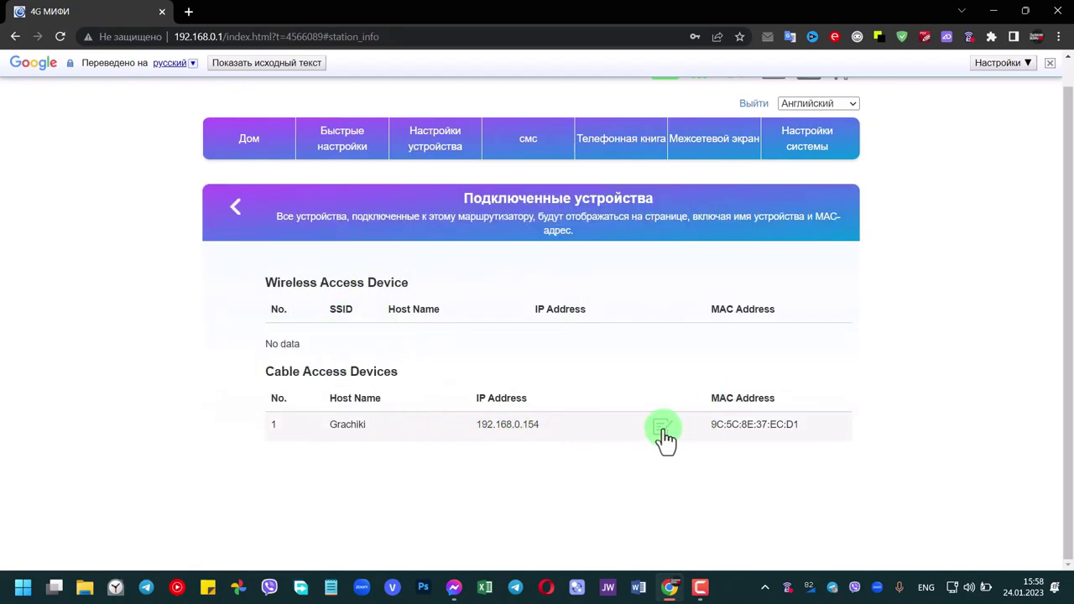
{"action": "left_click", "coordinate": [231, 331]}
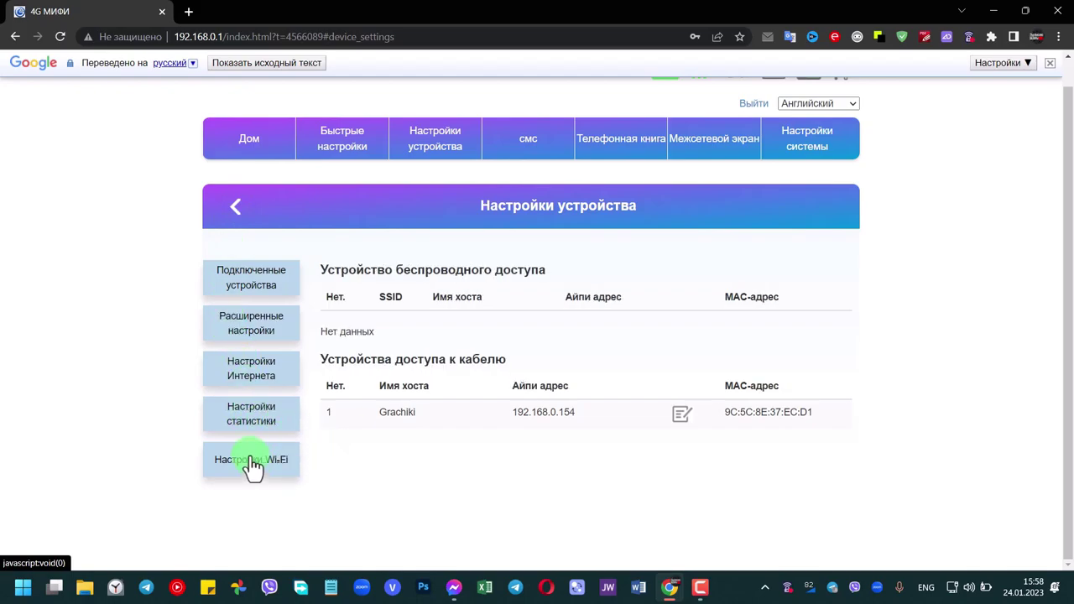
{"action": "left_click", "coordinate": [250, 337]}
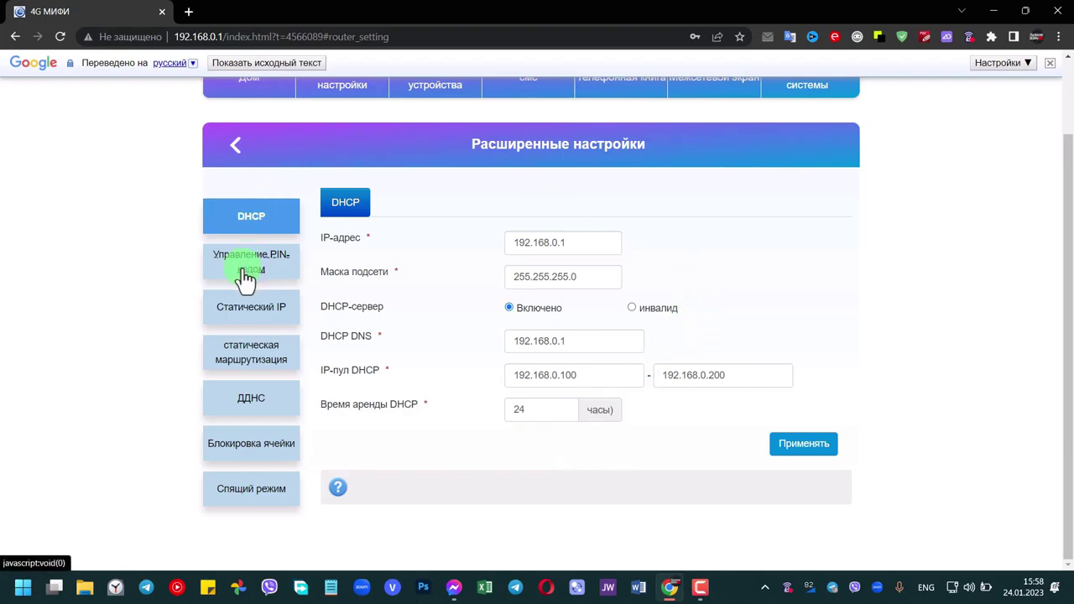
Step: Browse the PIN, static IP, routing, DDNS, cell lock and sleep mode (300 s) pages, then go back
{"action": "left_click", "coordinate": [252, 267]}
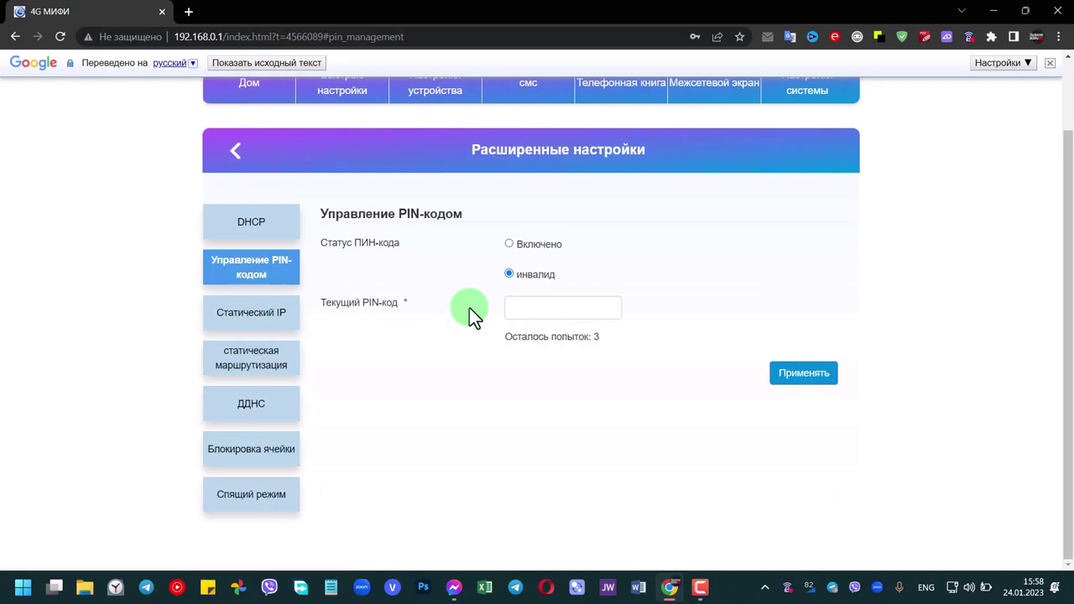
{"action": "left_click", "coordinate": [259, 327]}
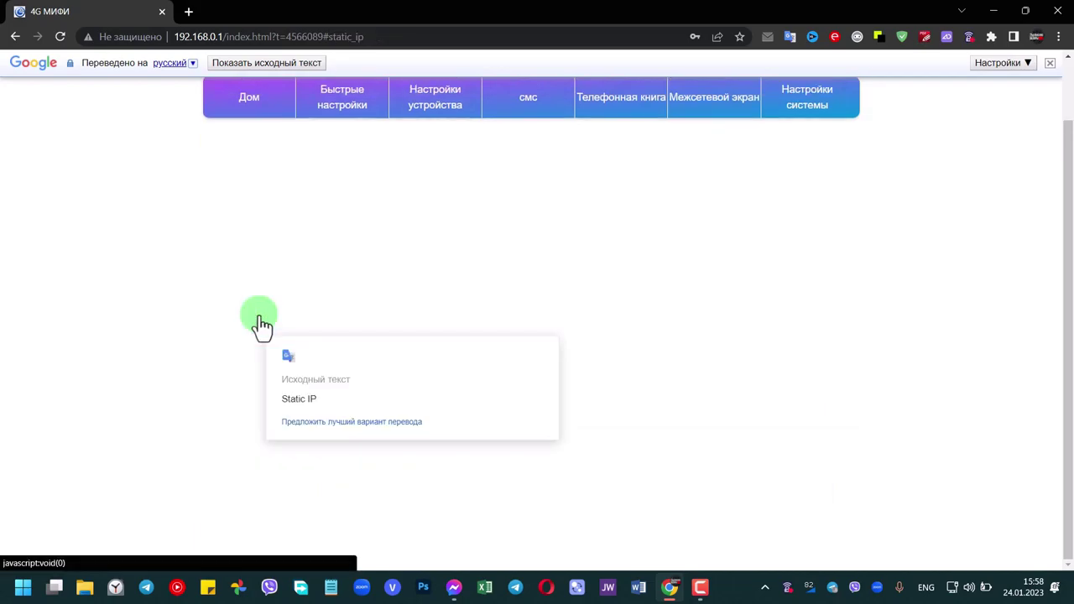
{"action": "left_click", "coordinate": [252, 361]}
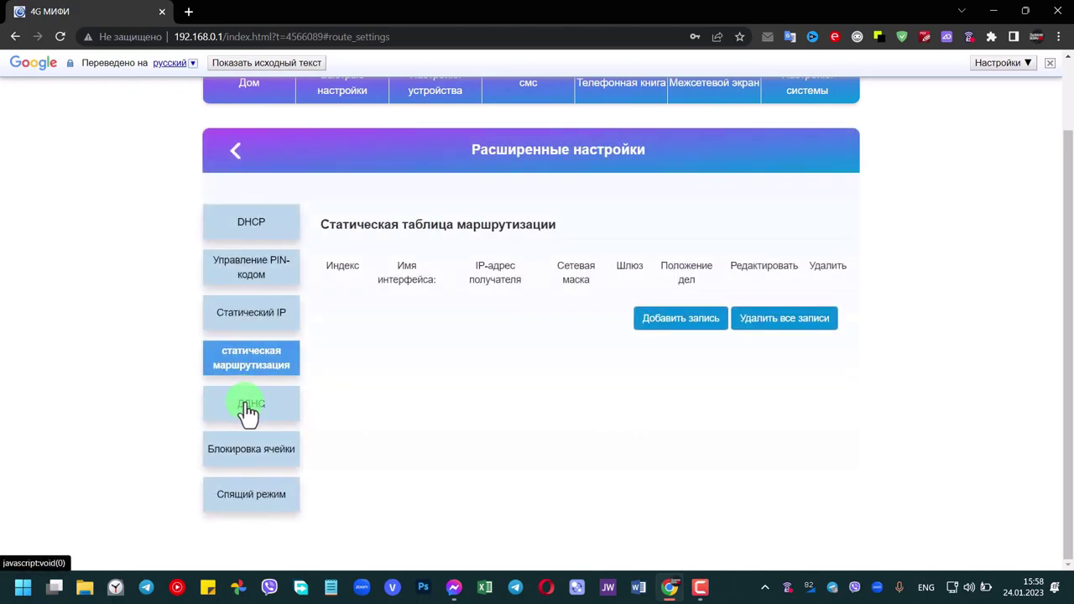
{"action": "mouse_move", "coordinate": [248, 411]}
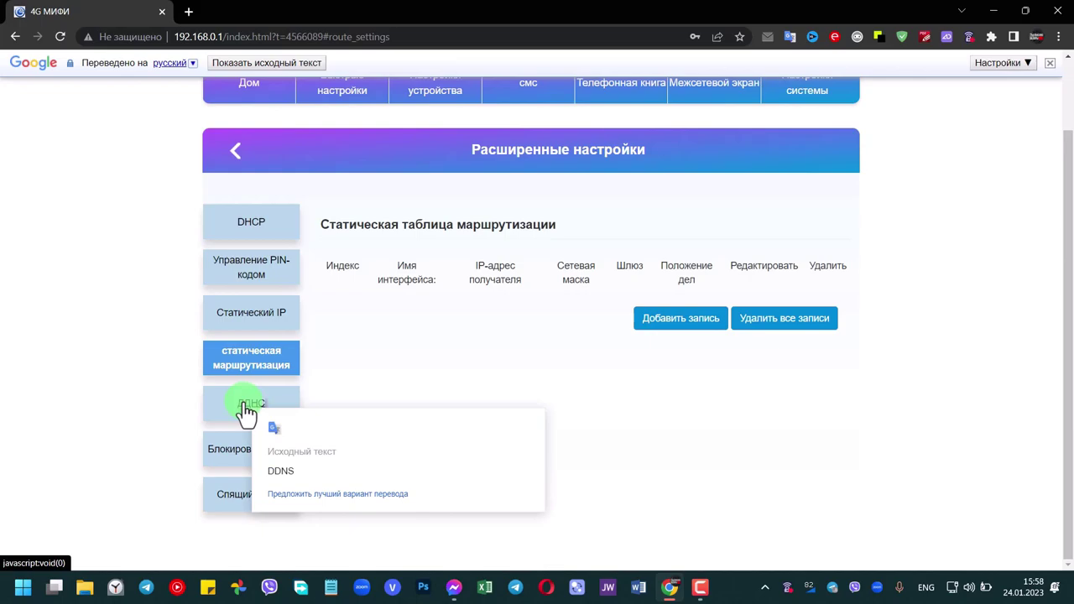
{"action": "left_click", "coordinate": [246, 409]}
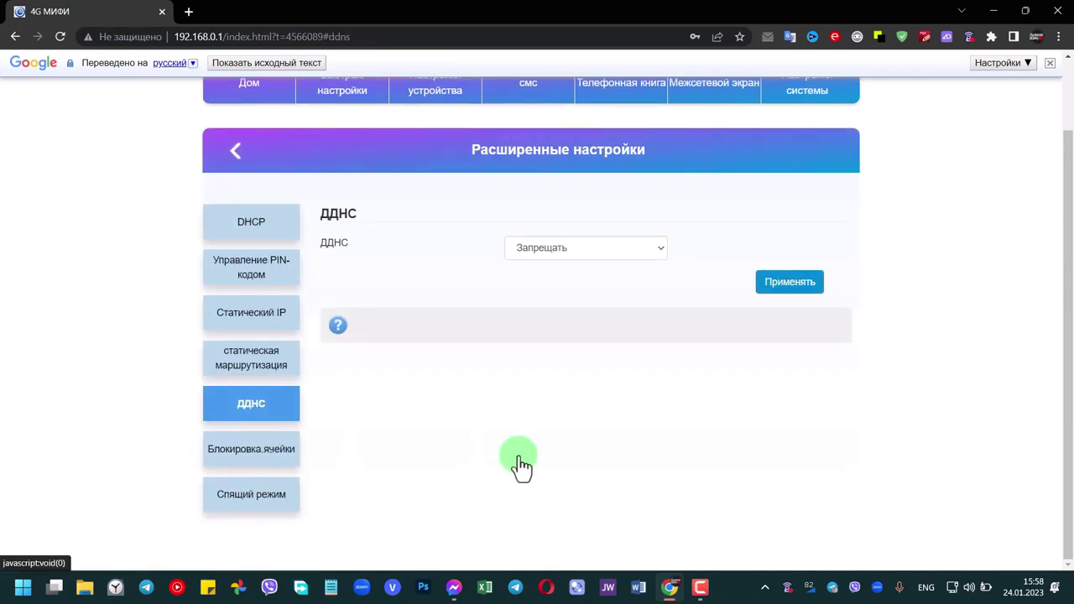
{"action": "left_click", "coordinate": [250, 449]}
{"action": "left_click", "coordinate": [261, 507]}
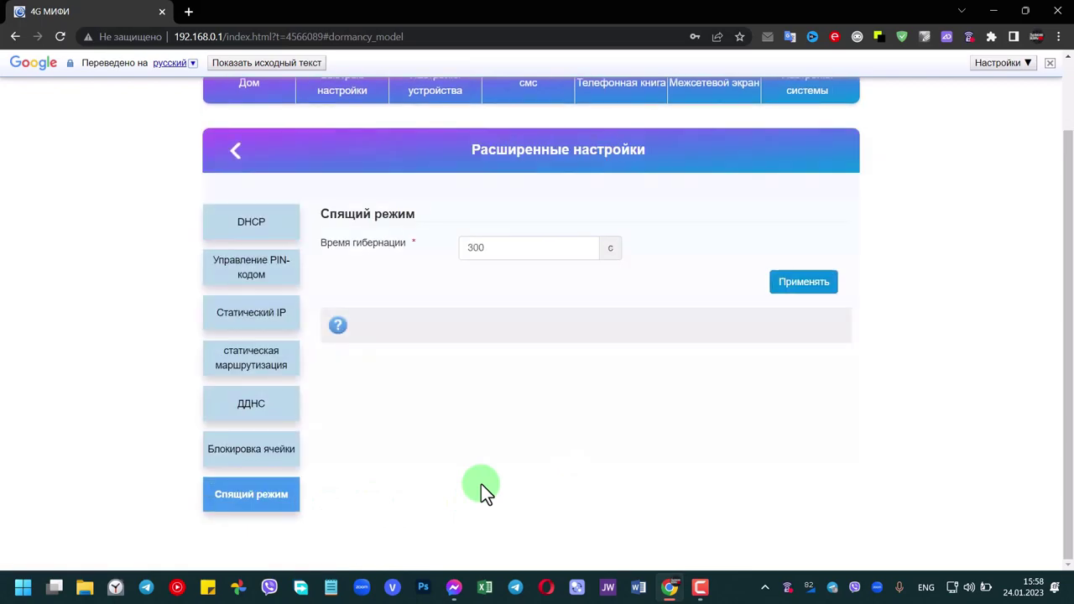
{"action": "left_click", "coordinate": [235, 151]}
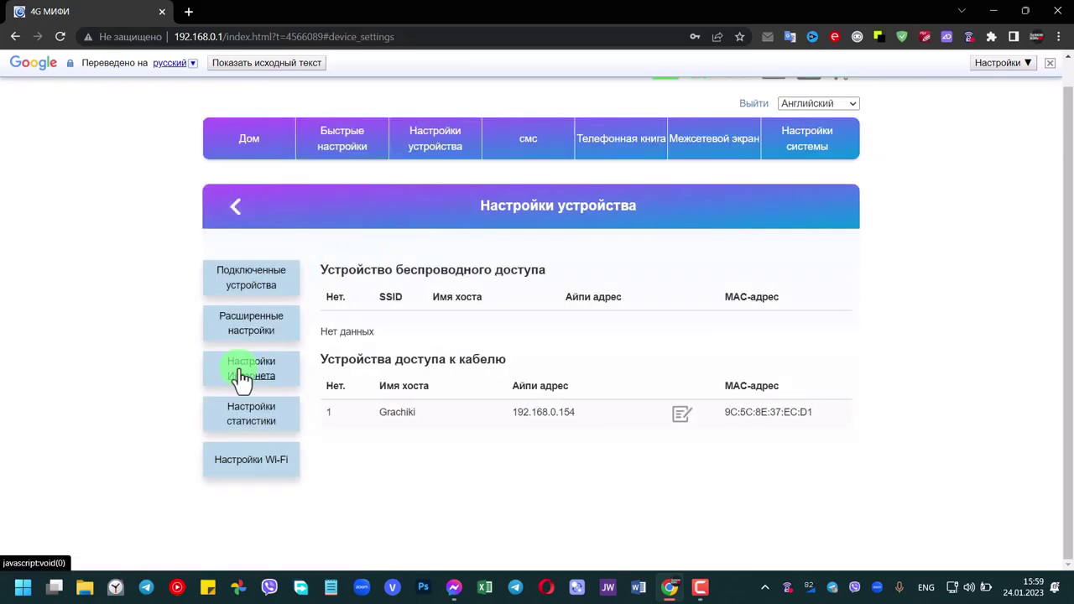
Step: Check the internet settings' network selection options and APN access point settings
{"action": "left_click", "coordinate": [241, 375]}
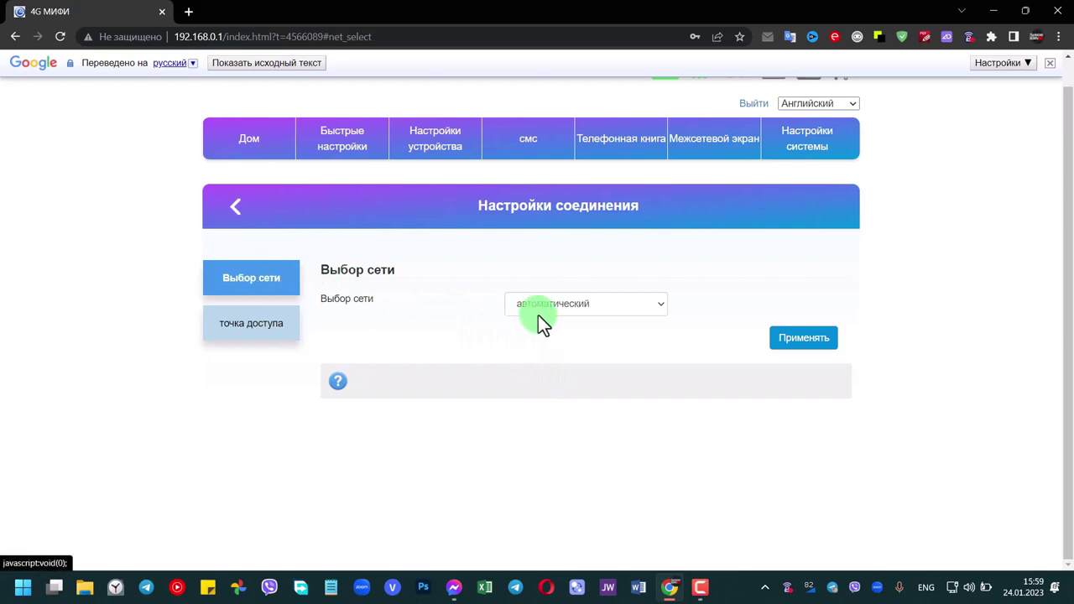
{"action": "left_click", "coordinate": [576, 307]}
{"action": "left_click", "coordinate": [267, 323]}
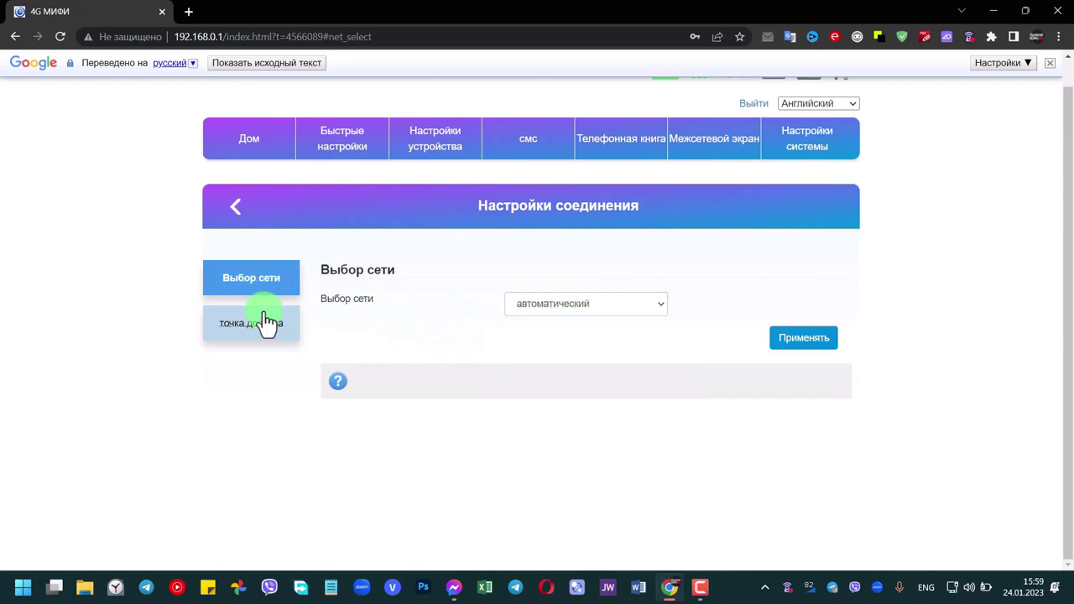
{"action": "scroll", "coordinate": [449, 337], "scroll_direction": "down", "scroll_amount": 1}
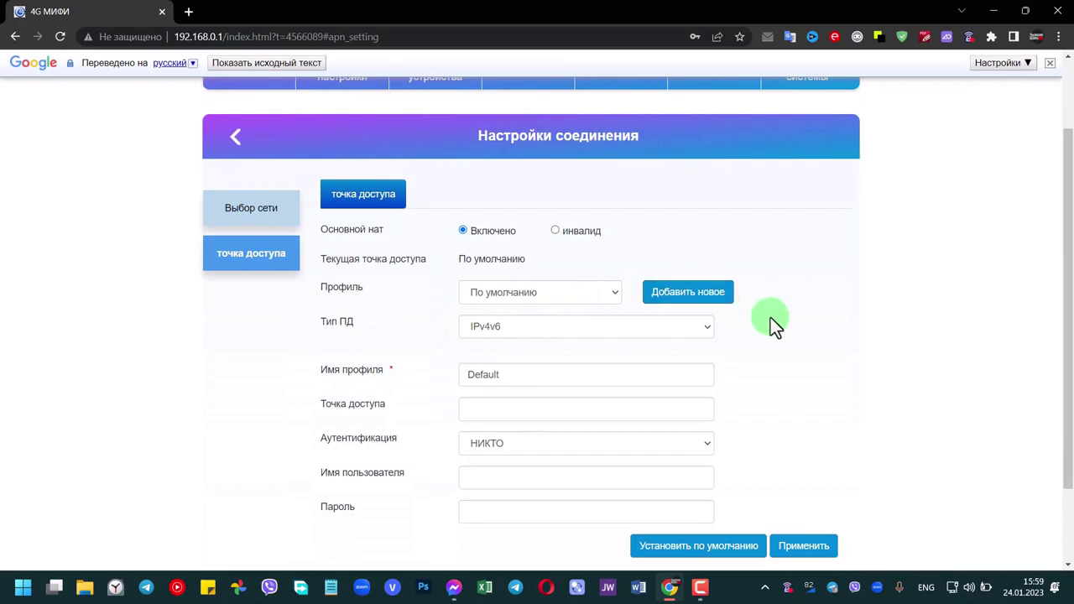
{"action": "left_click", "coordinate": [236, 137]}
{"action": "left_click", "coordinate": [250, 430]}
Step: Look over the Wi-Fi settings, then open the SMS inbox showing 2/100 messages
{"action": "left_click", "coordinate": [238, 207]}
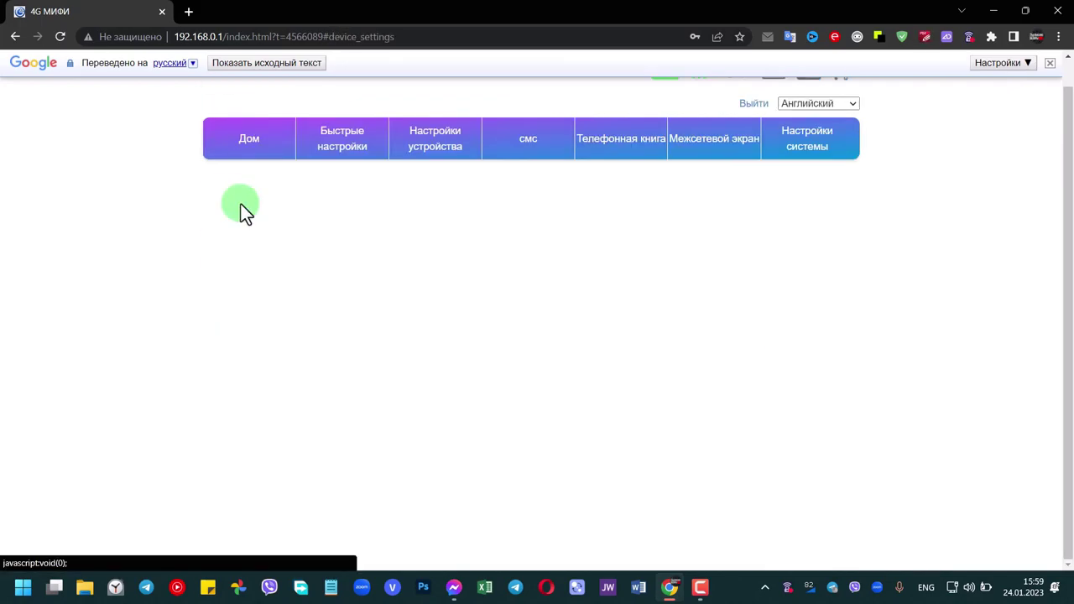
{"action": "left_click", "coordinate": [239, 463]}
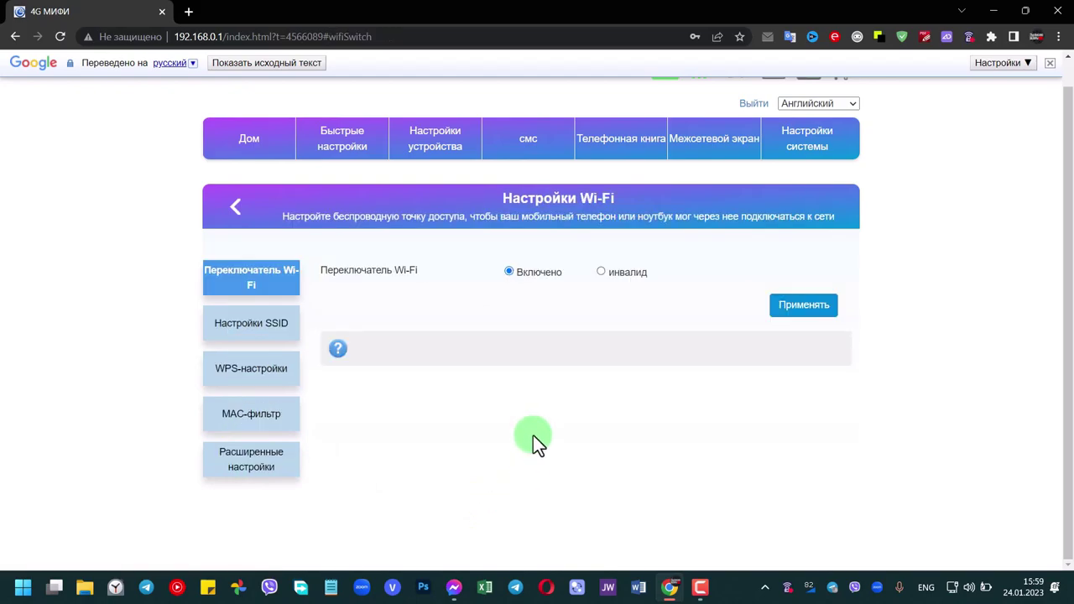
{"action": "left_click", "coordinate": [428, 145]}
{"action": "left_click", "coordinate": [532, 144]}
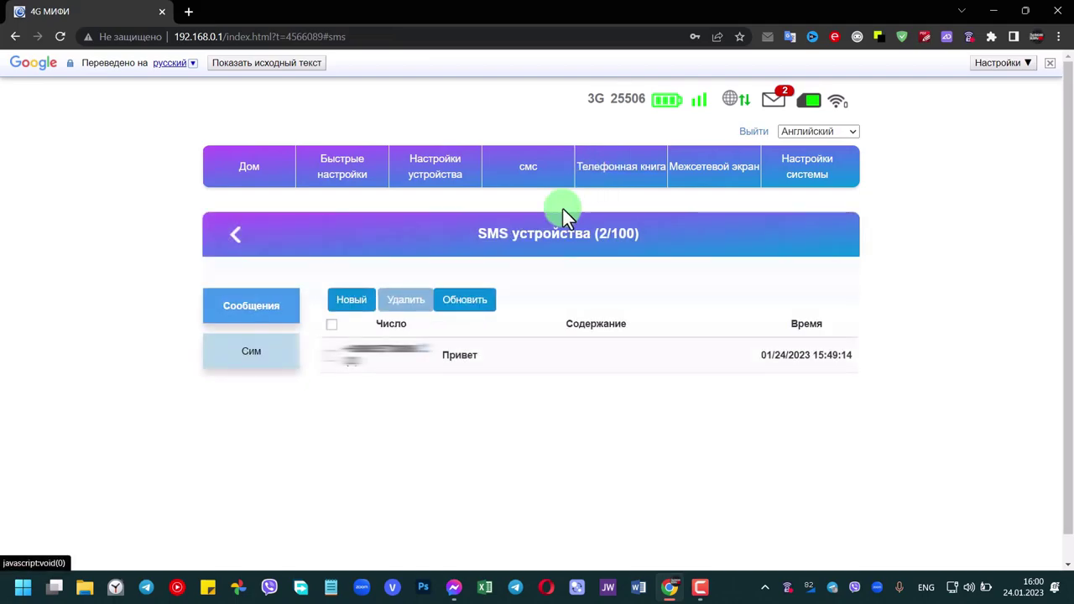
Step: Scroll through the phonebook contacts, then view the firewall's port filtering page with filtering disabled
{"action": "left_click", "coordinate": [611, 172]}
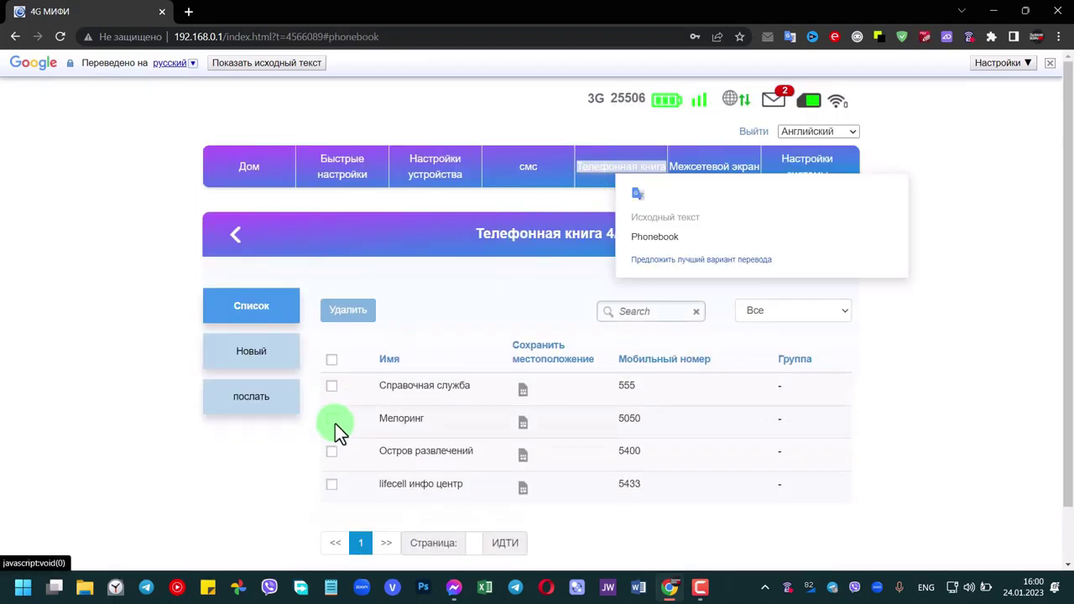
{"action": "scroll", "coordinate": [472, 435], "scroll_direction": "down", "scroll_amount": 1}
{"action": "scroll", "coordinate": [472, 432], "scroll_direction": "up", "scroll_amount": 1}
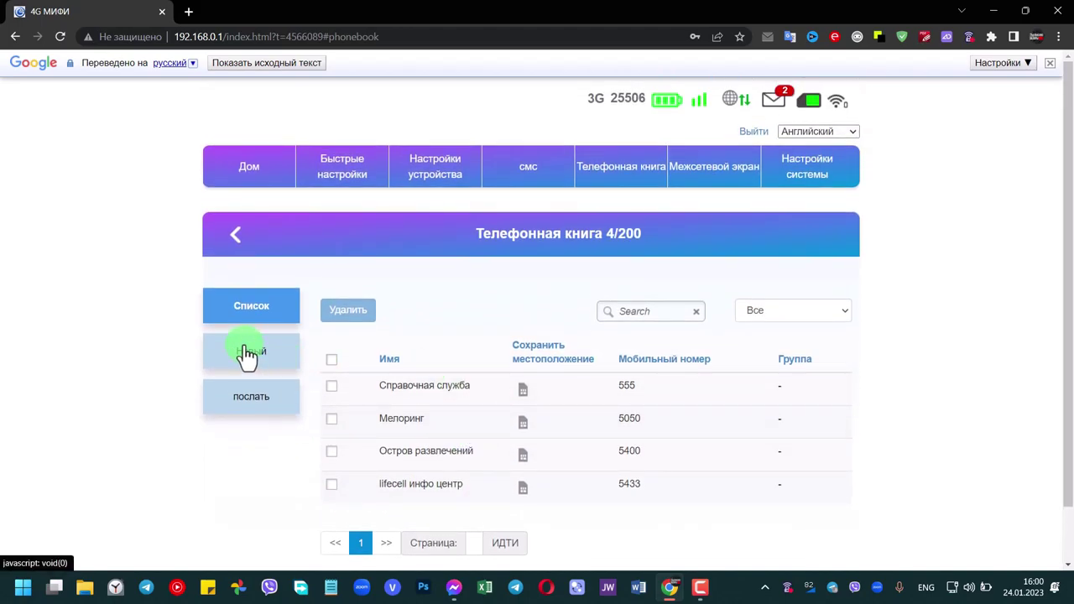
{"action": "left_click", "coordinate": [715, 171]}
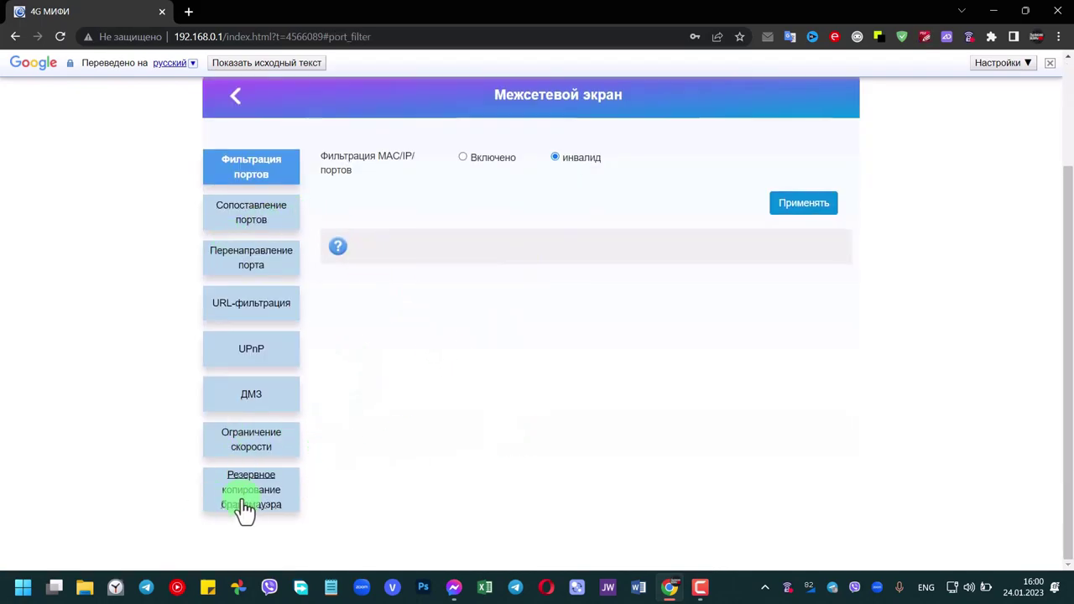
{"action": "scroll", "coordinate": [768, 393], "scroll_direction": "up", "scroll_amount": 2}
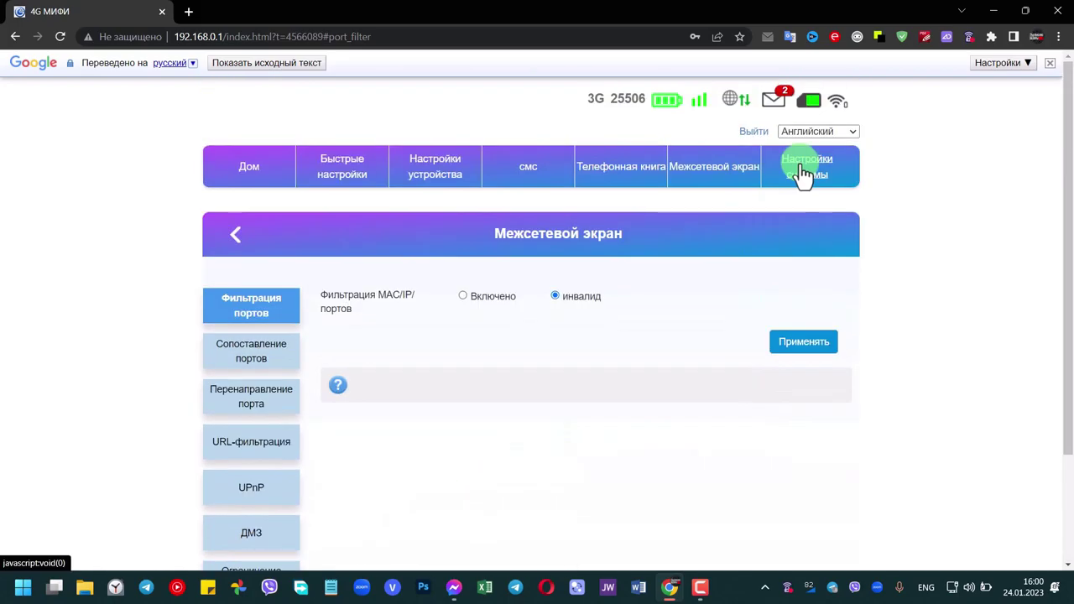
{"action": "left_click", "coordinate": [804, 174]}
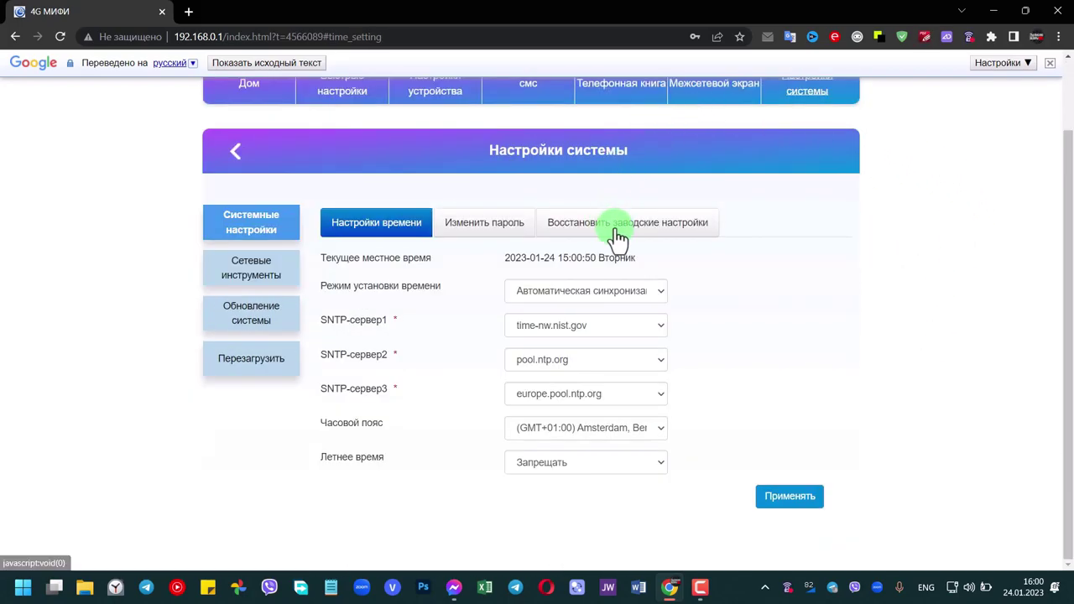
Step: Open the system firmware update page from the System Settings sidebar
{"action": "left_click", "coordinate": [232, 323]}
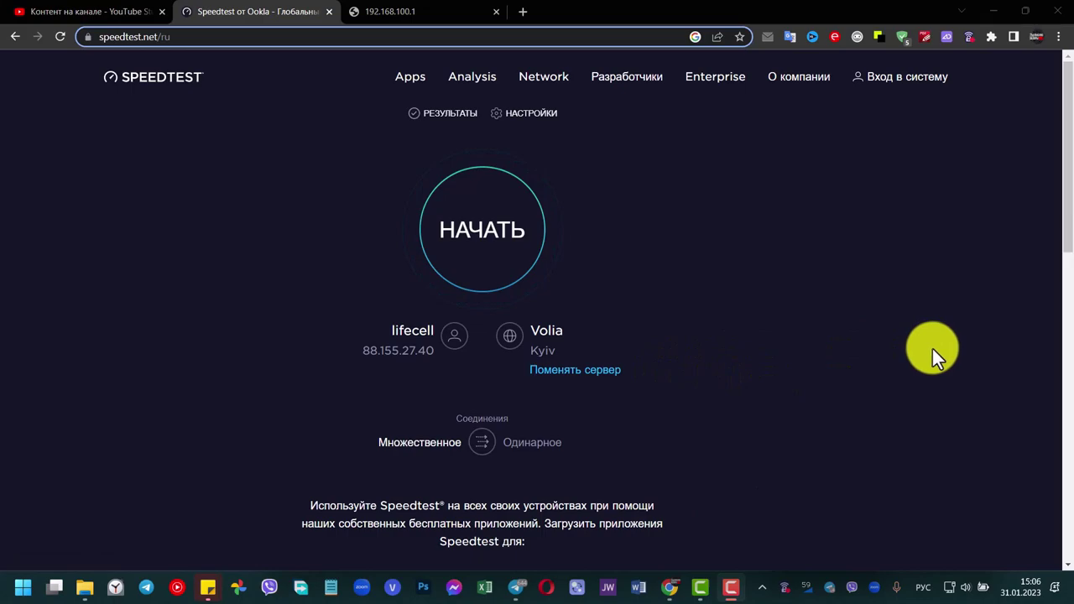
Step: Check the computer's network connection settings during the speedtest.net run
{"action": "left_click", "coordinate": [965, 588]}
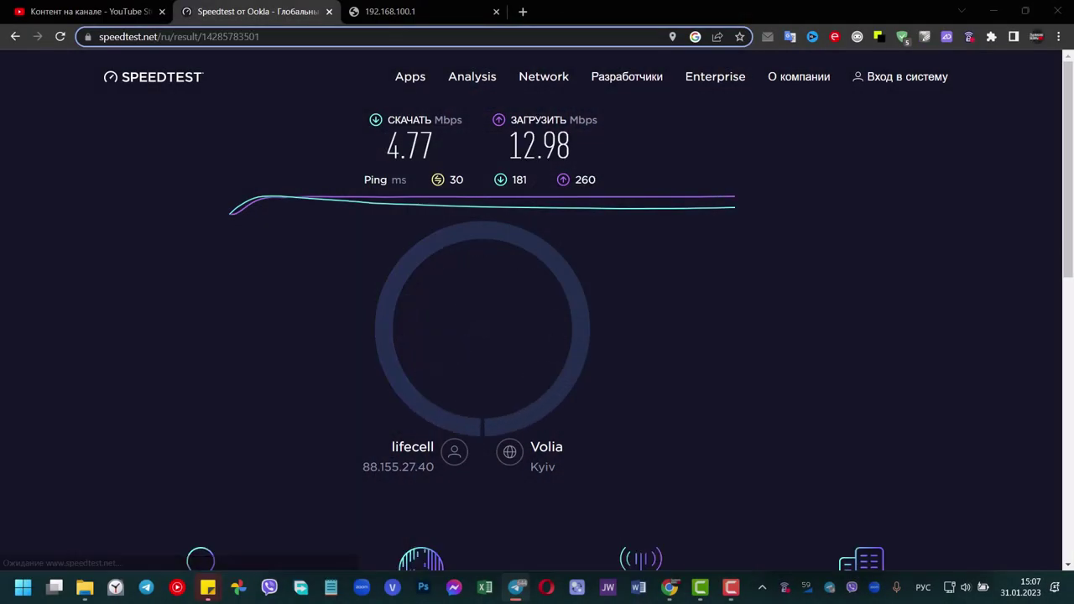
Step: Turn on the computer's Wi-Fi in Windows quick settings and view the available networks
{"action": "left_click", "coordinate": [966, 588]}
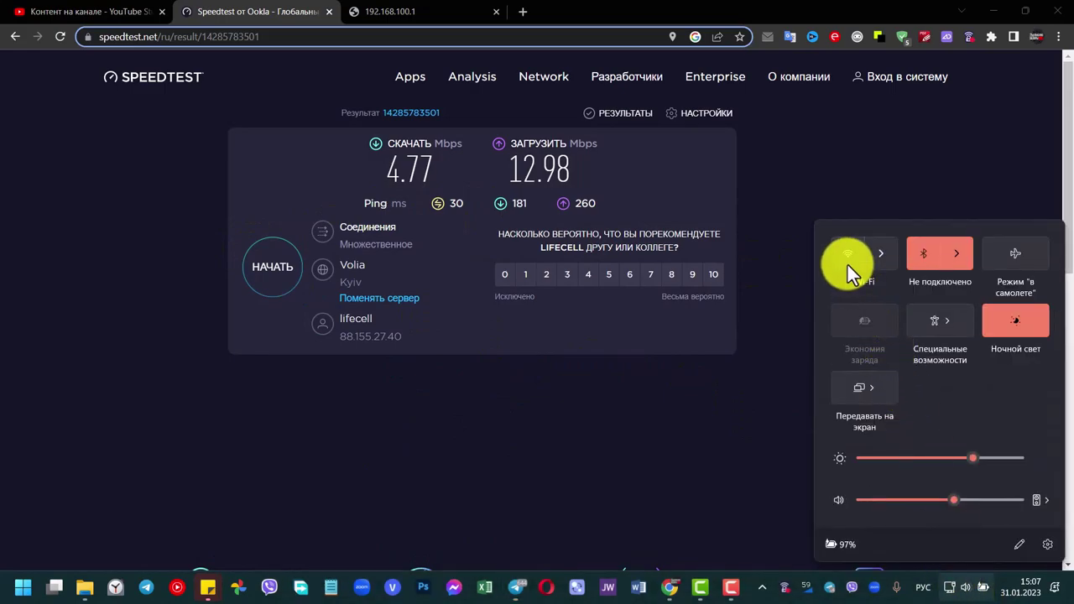
{"action": "left_click", "coordinate": [847, 265]}
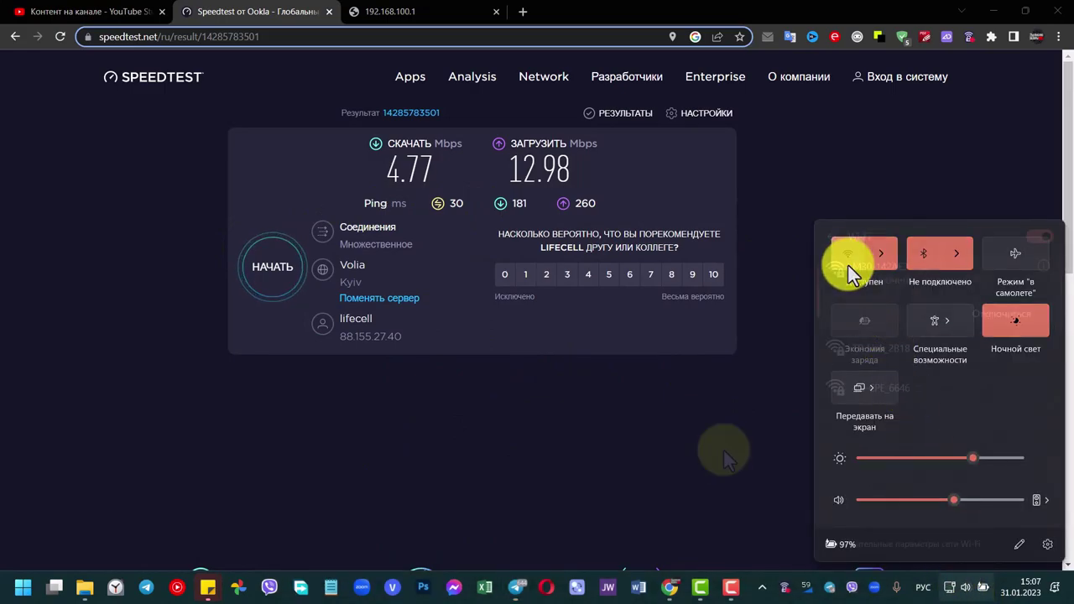
{"action": "left_click", "coordinate": [881, 254]}
Step: Start a new Speedtest run with НАЧАТЬ, then check the connection status in quick settings
{"action": "left_click", "coordinate": [269, 279]}
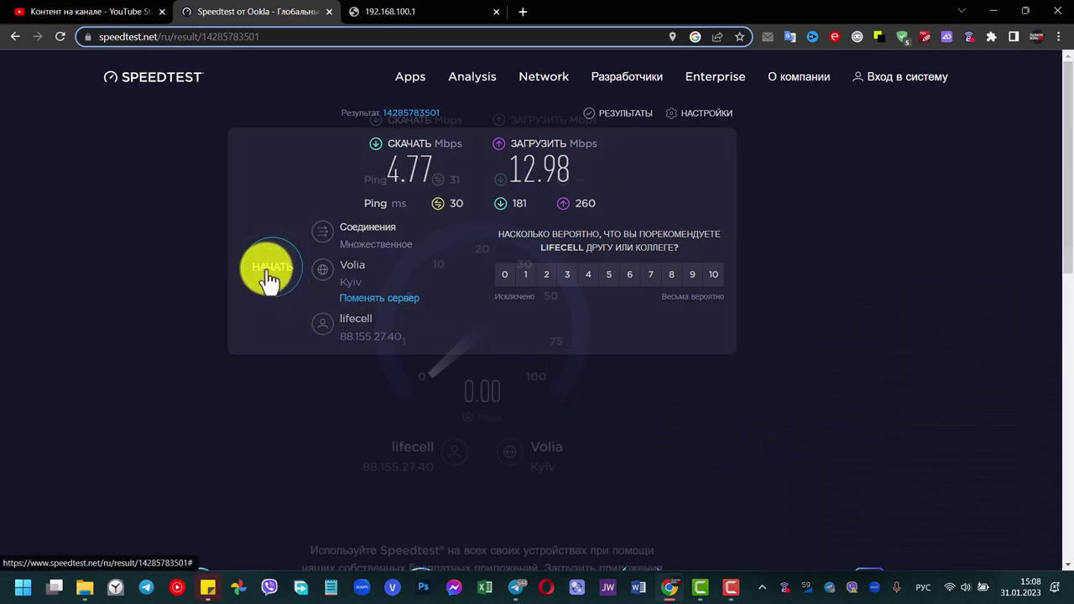
{"action": "left_click", "coordinate": [951, 585]}
{"action": "left_click", "coordinate": [721, 317]}
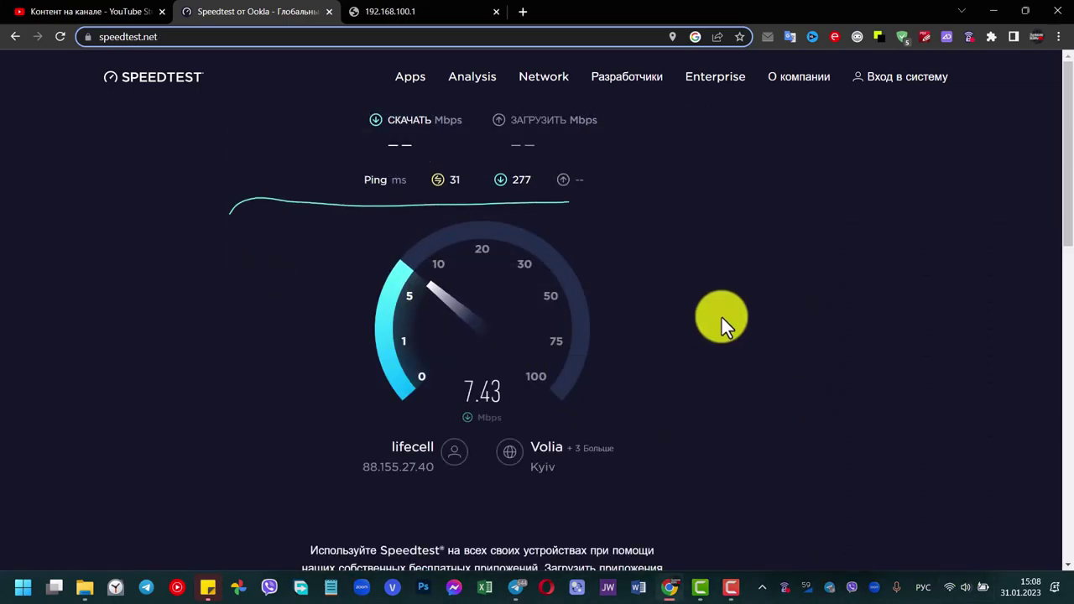